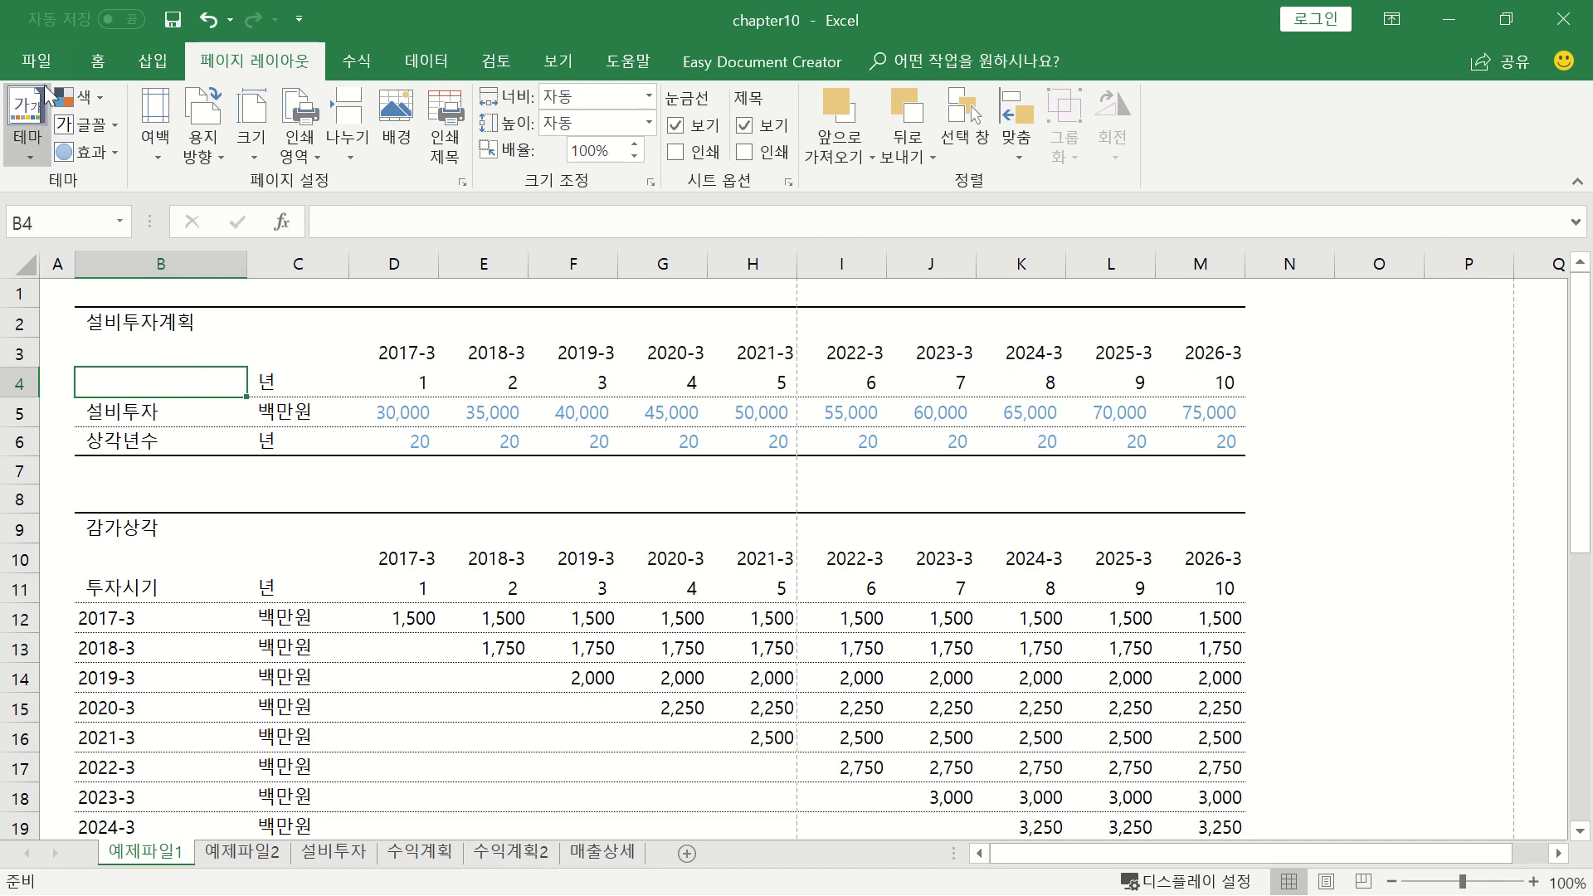
Check the print preview of the 예제파일1 sheet and return to the worksheet
left_click(37, 61)
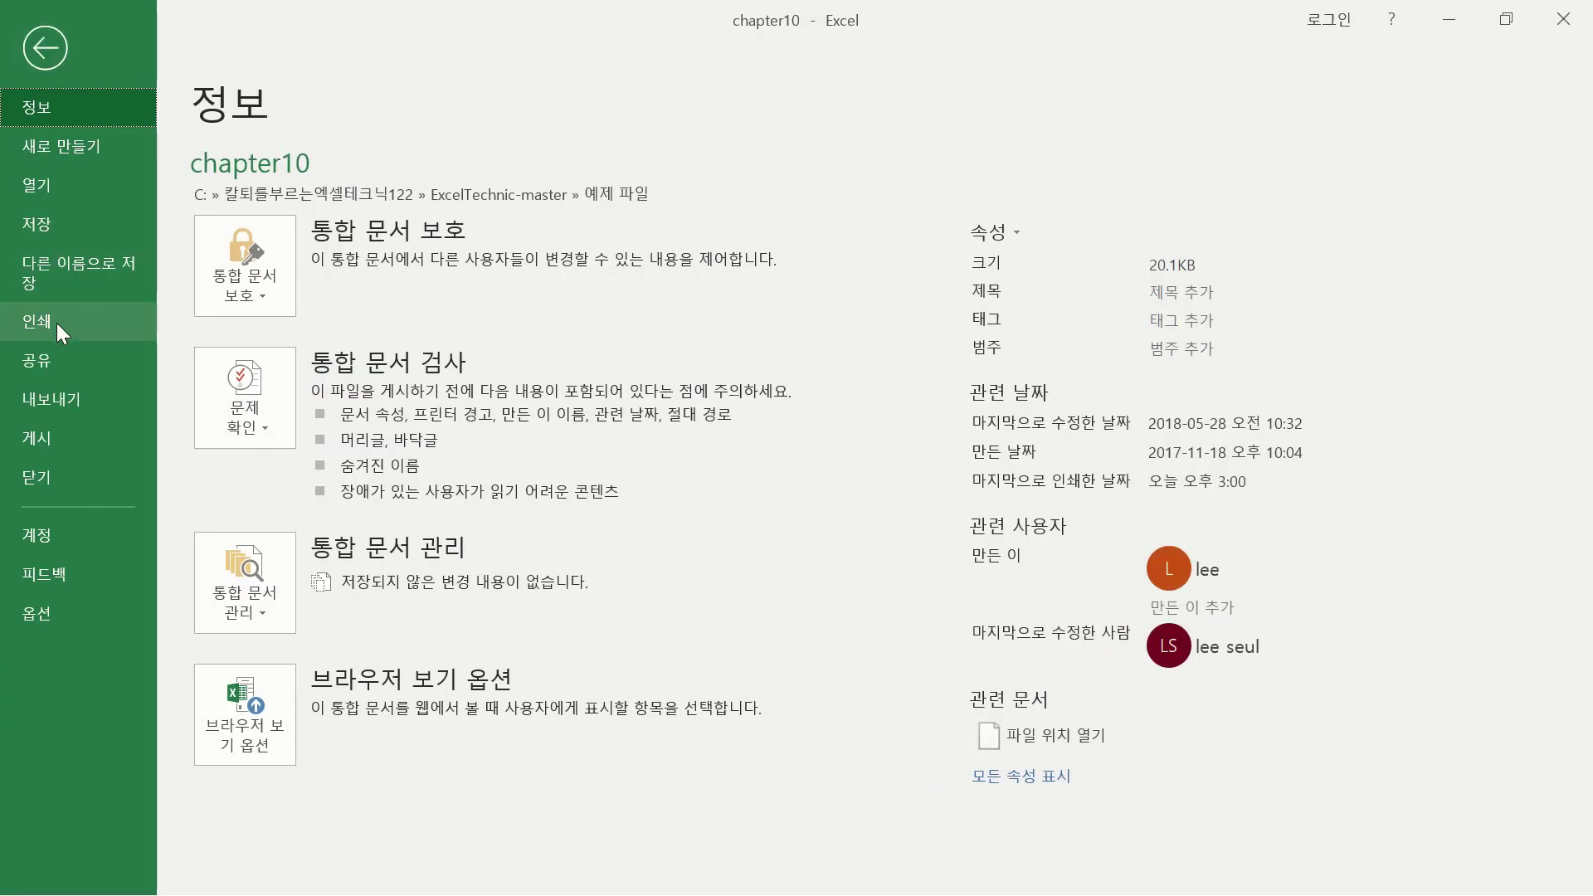
left_click(65, 68)
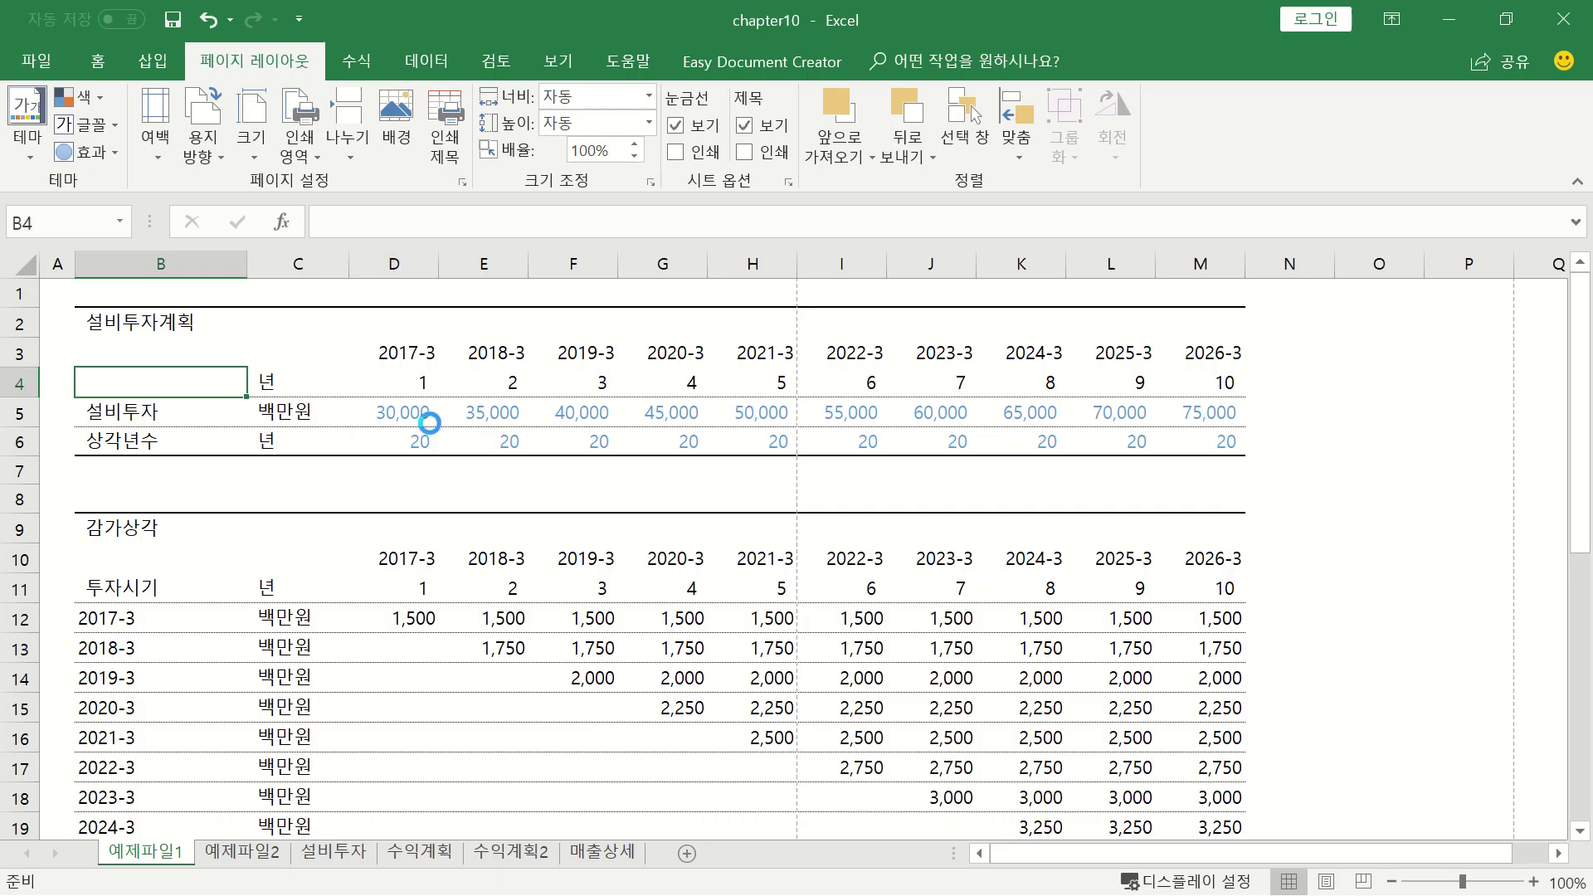
key("ctrl+p")
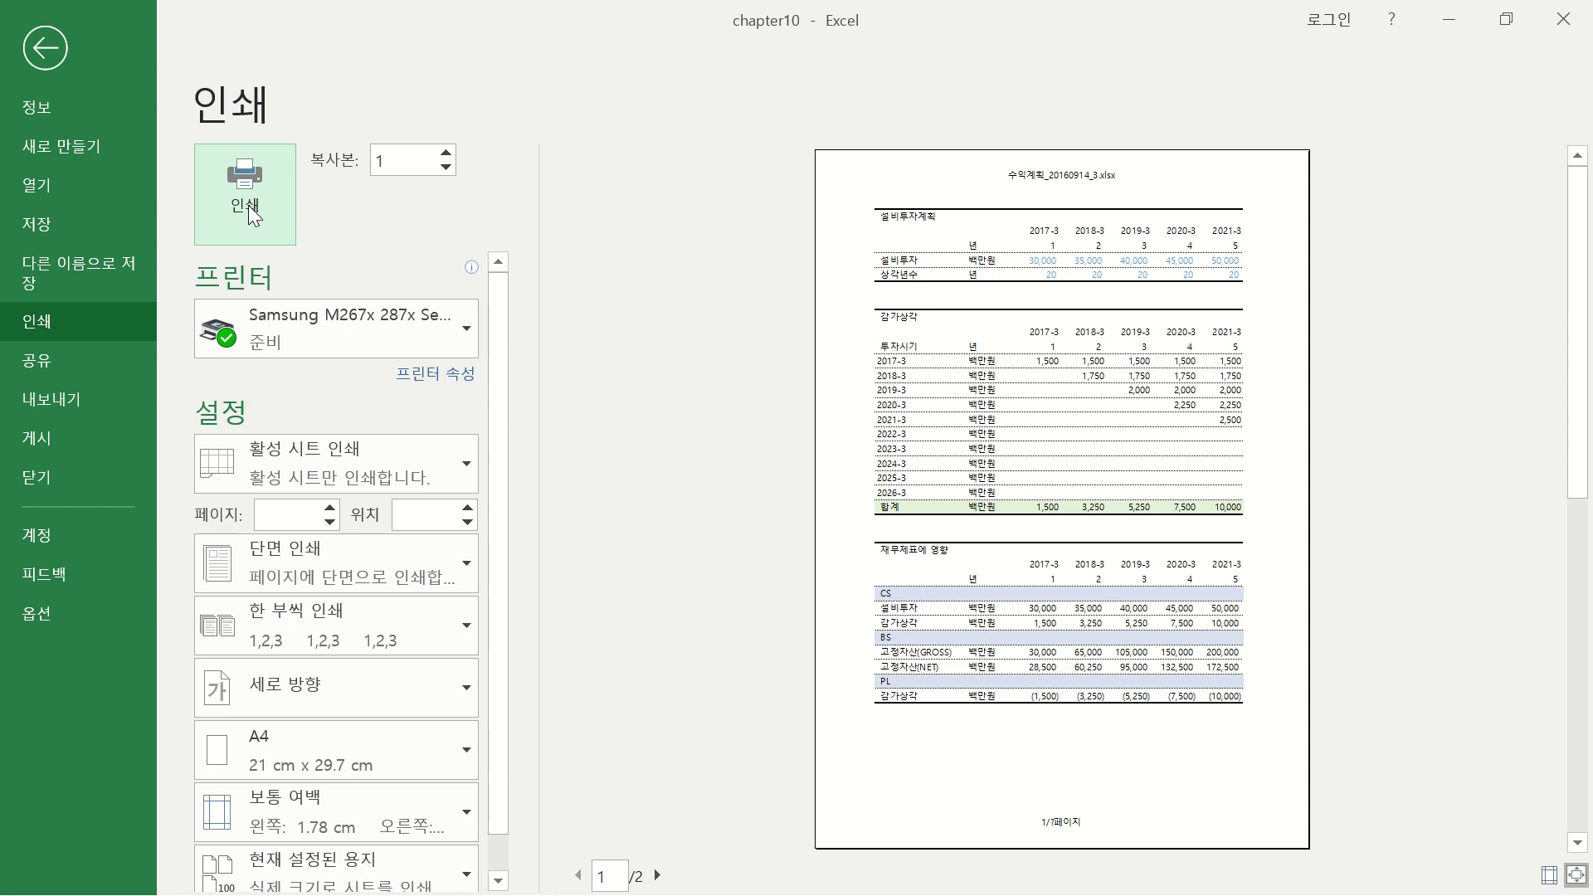
left_click(58, 46)
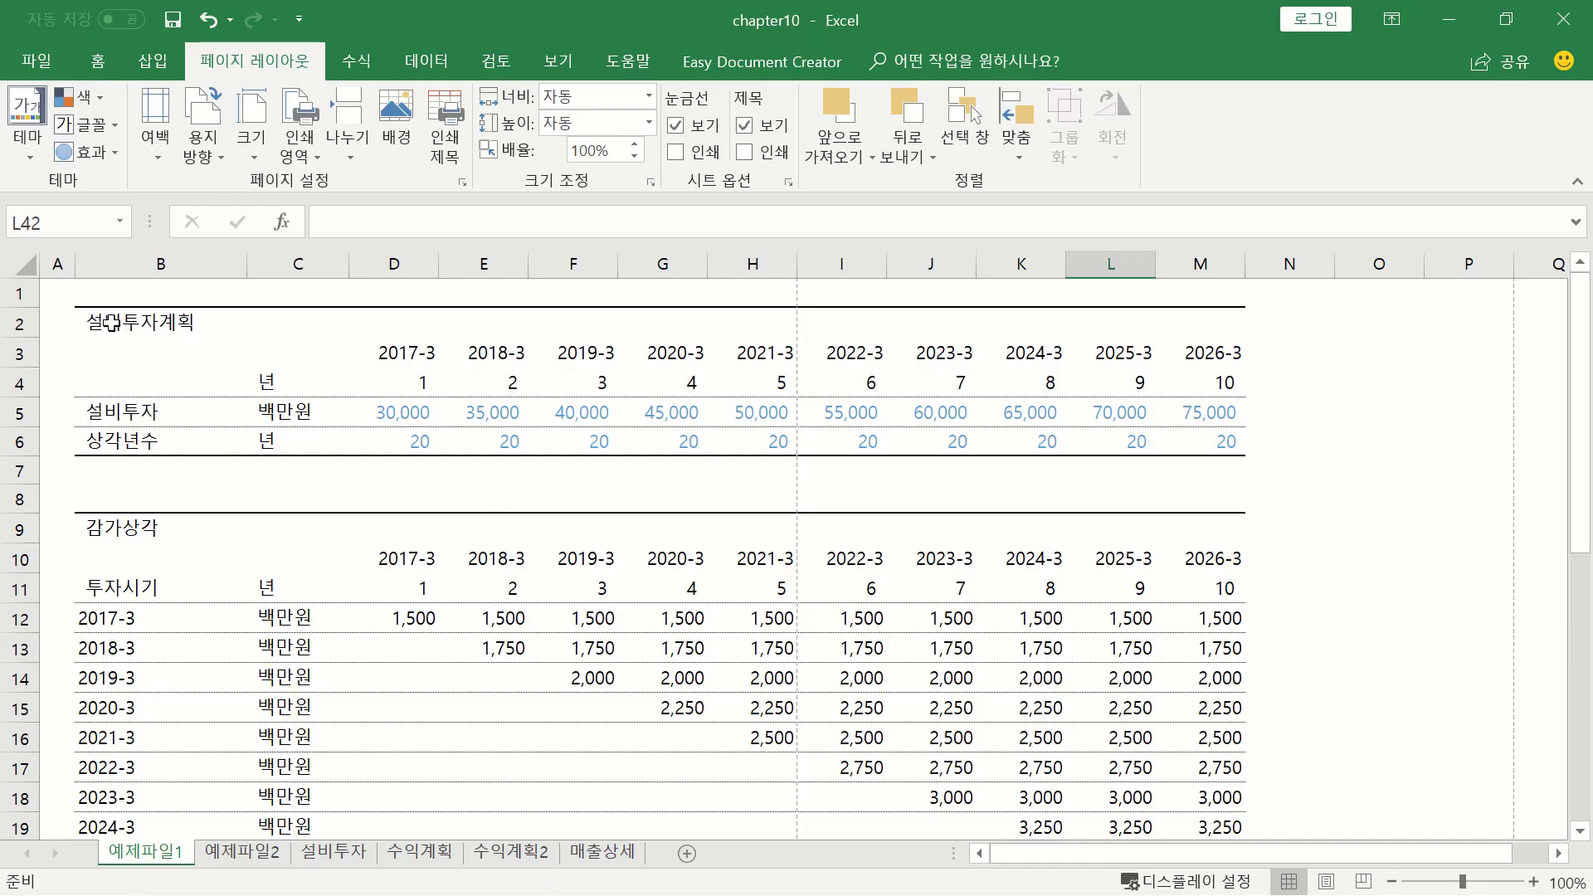
Set the print area of the 예제파일1 sheet to B2:M35, covering all three tables
left_click_drag(91, 318, 1176, 796)
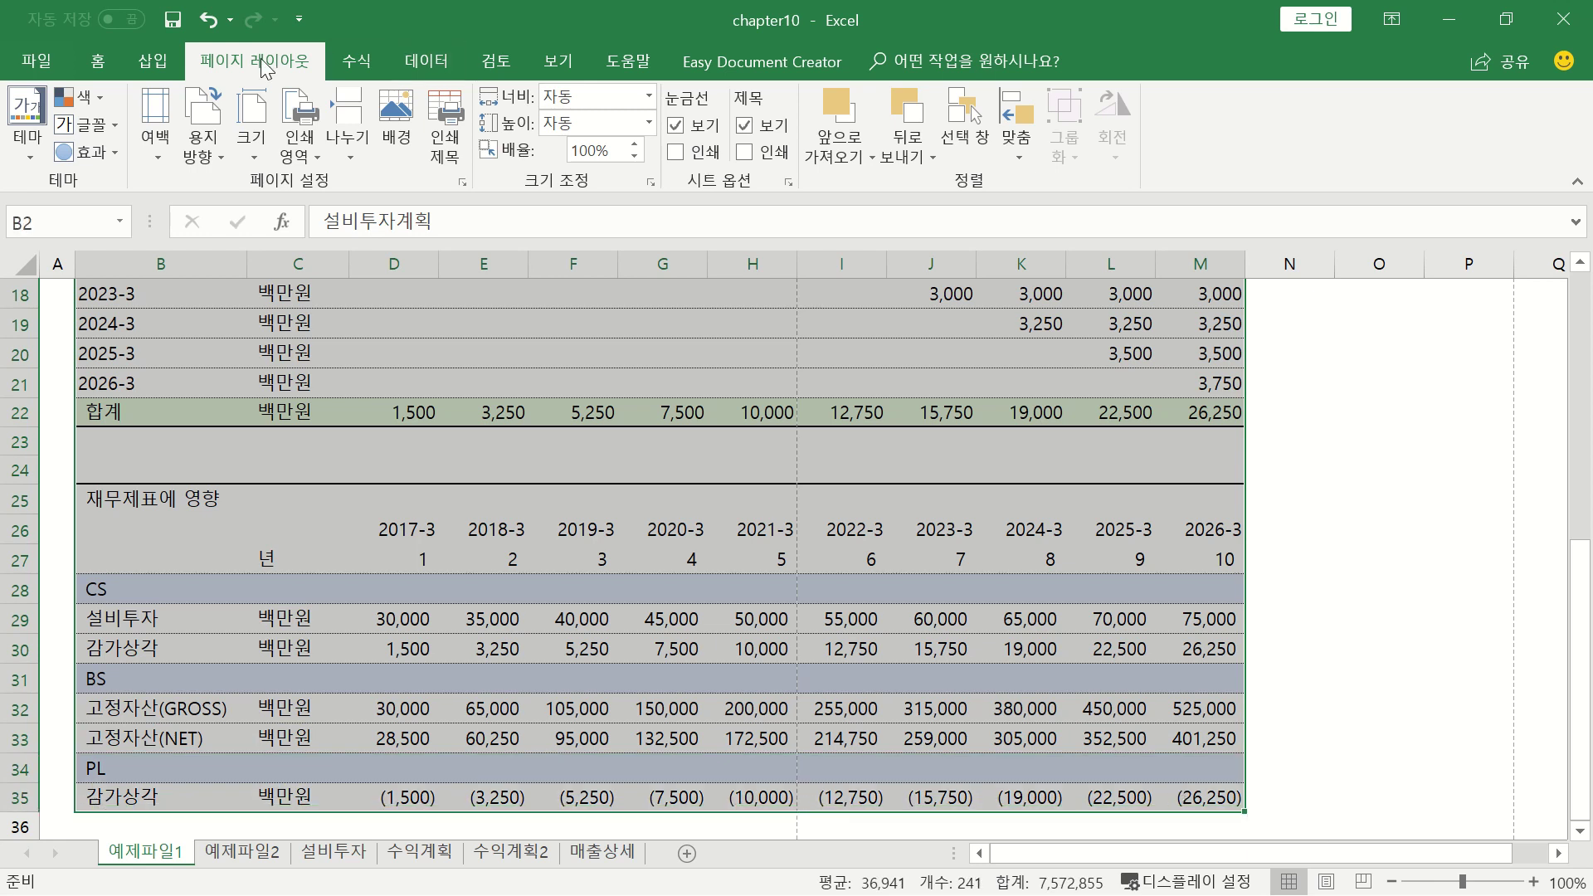
left_click(300, 149)
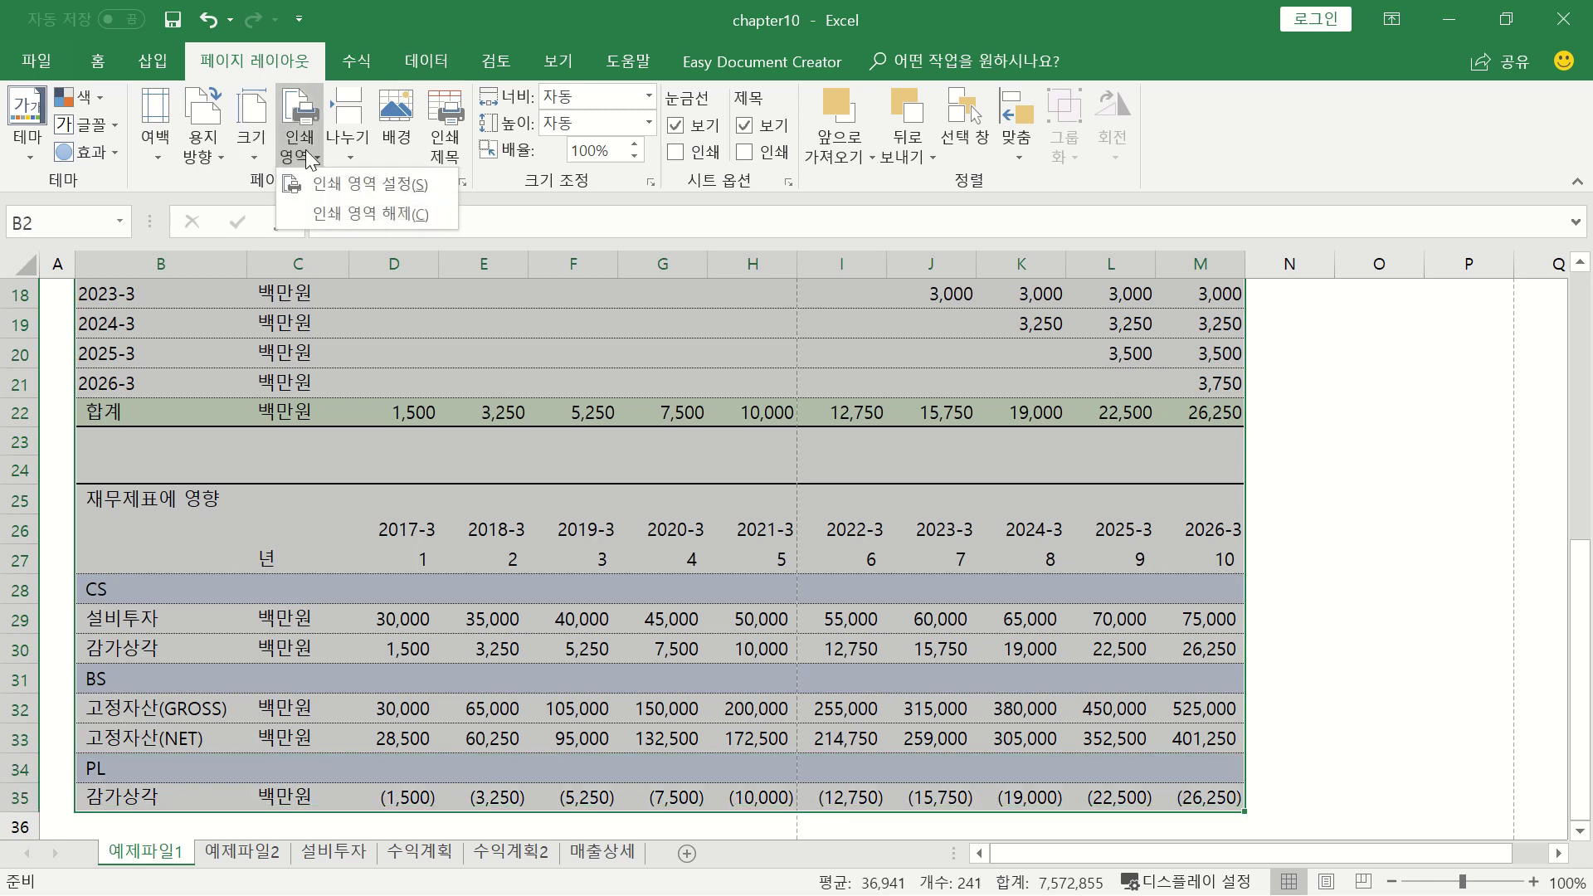
left_click(332, 191)
scroll(837, 397, "up", 6)
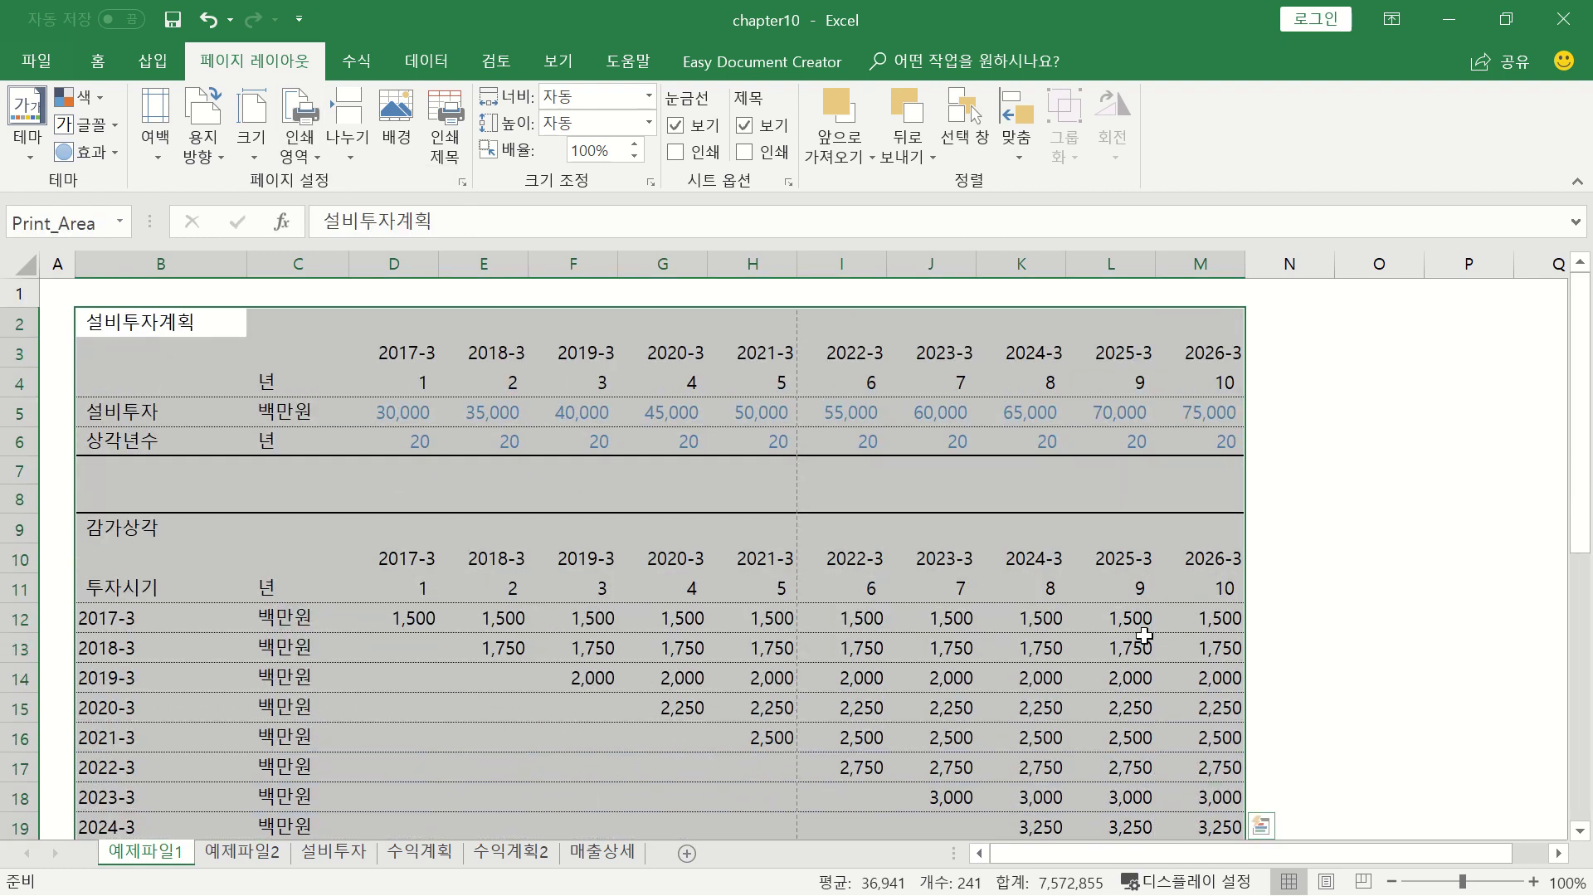
left_click(484, 413)
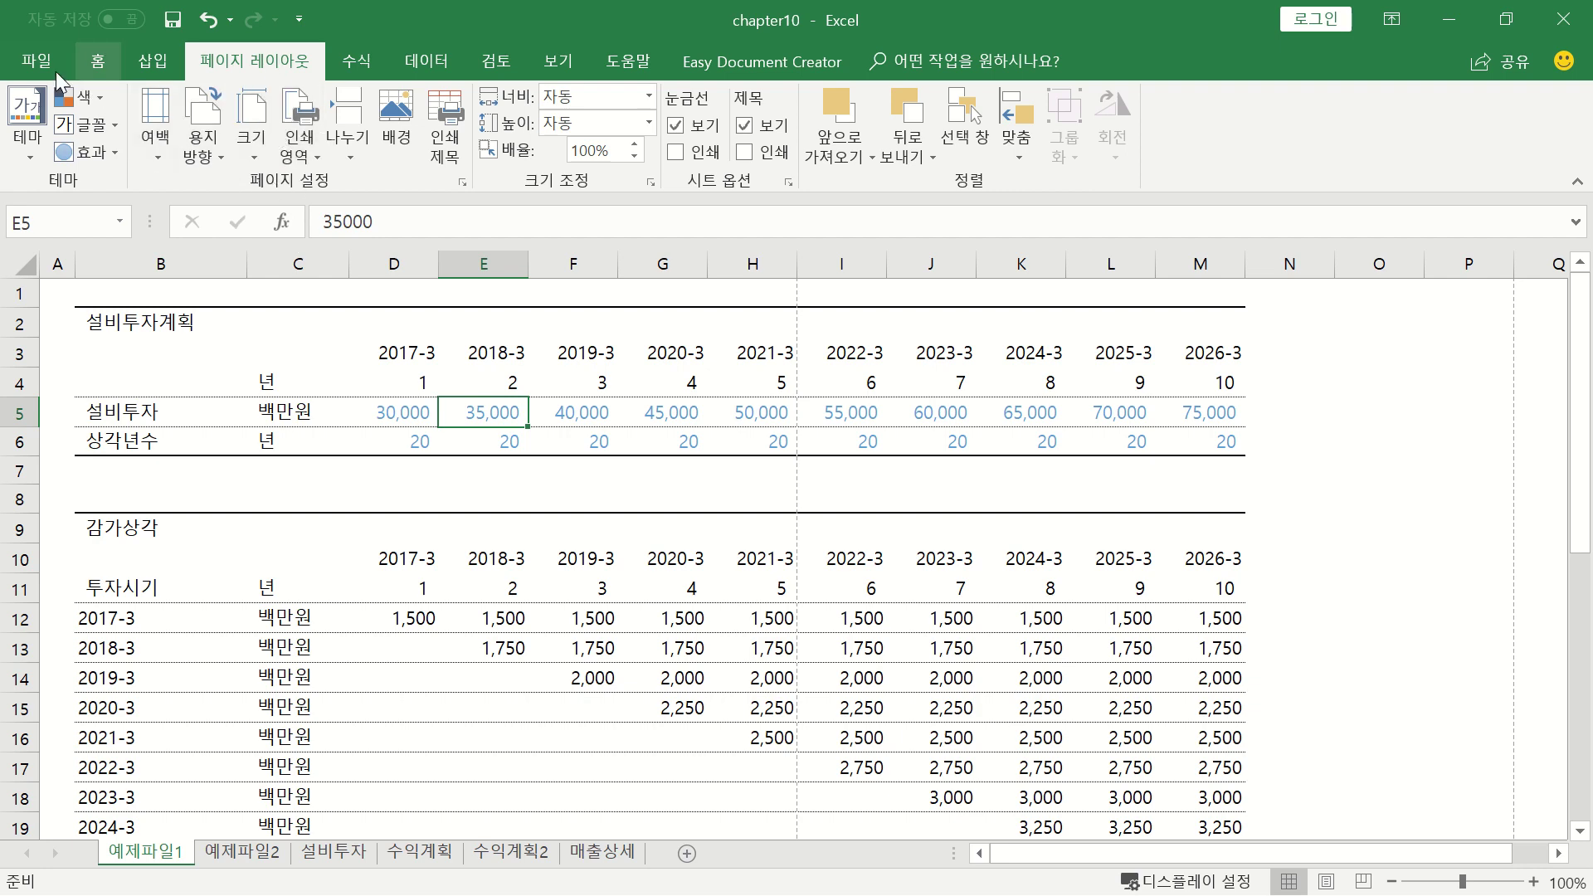
Set the print orientation of the 예제파일1 sheet to landscape (가로 방향)
key("ctrl+p")
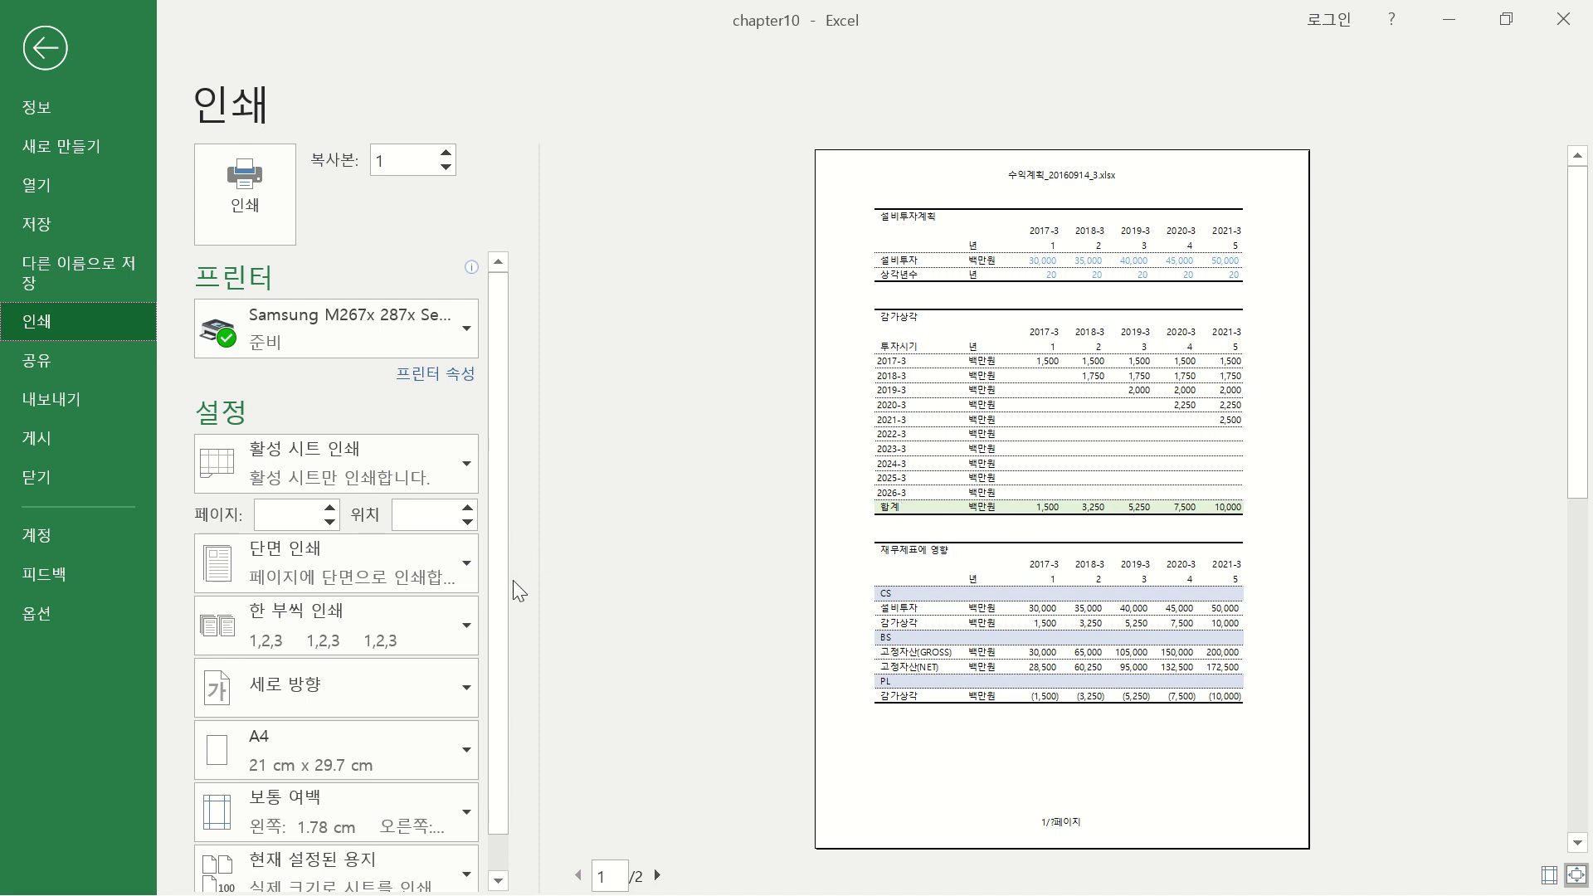
scroll(498, 610, "down", 1)
left_click(450, 655)
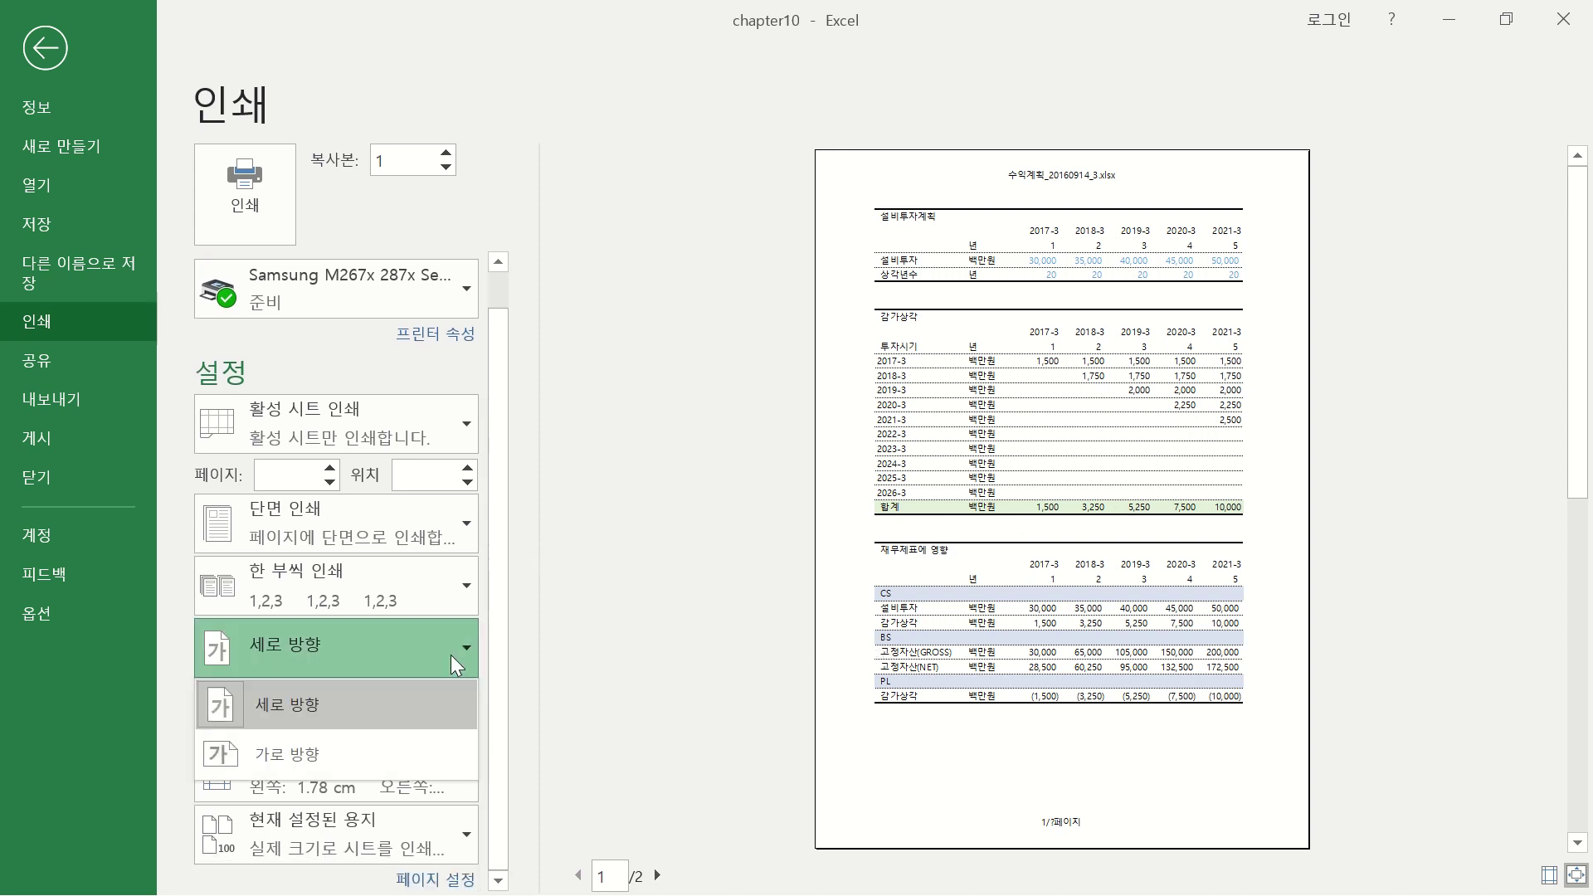
left_click(322, 755)
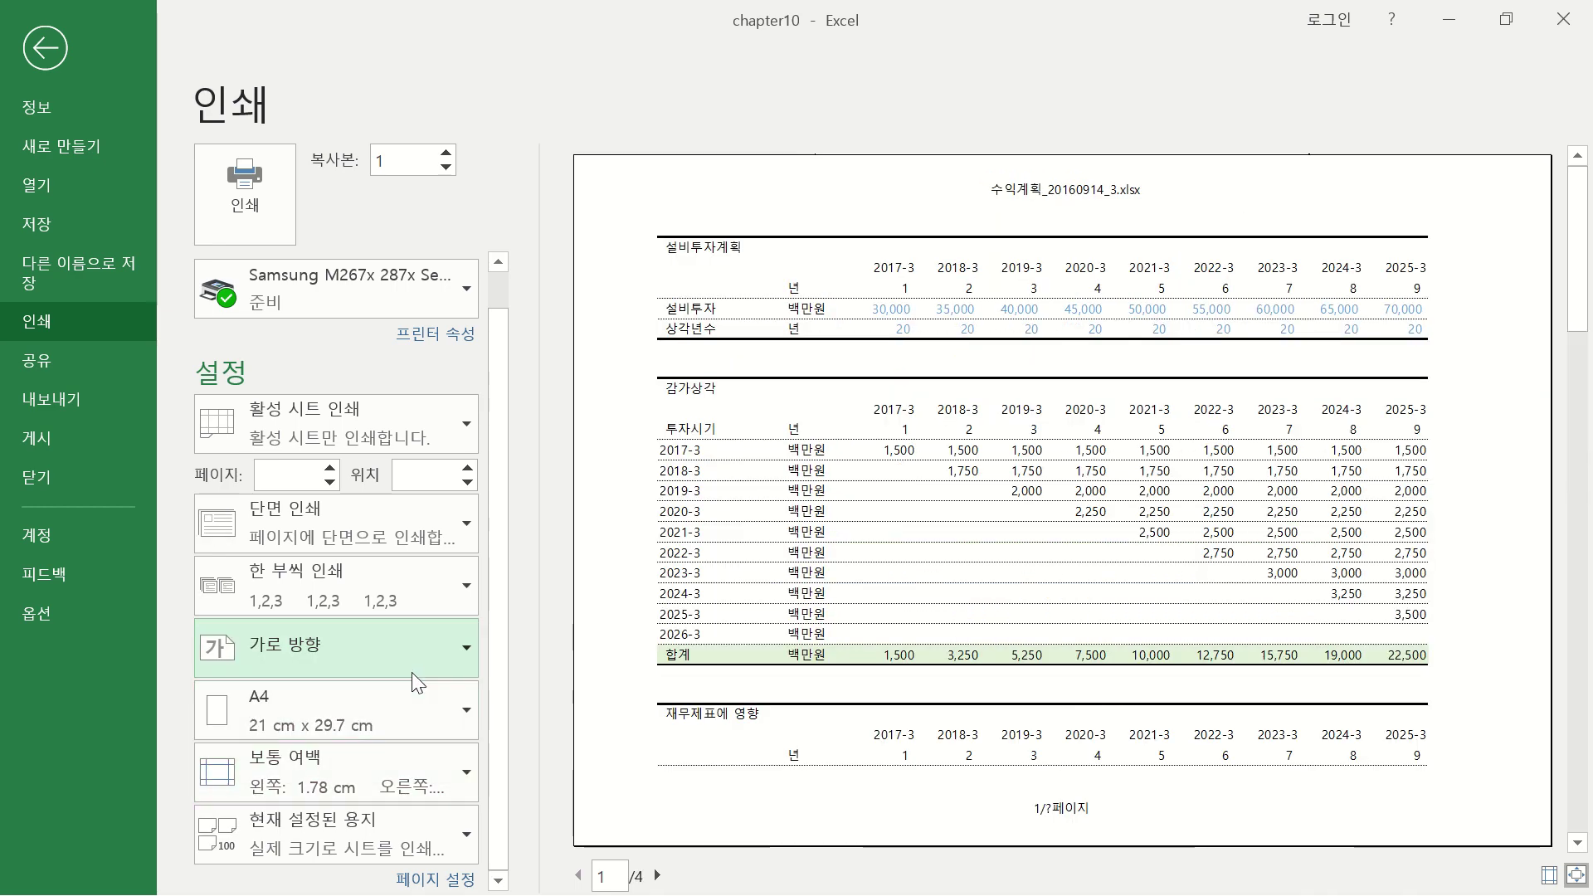
Review the paper sizes while keeping A4, and set the page margins to narrow (좁게)
left_click(463, 712)
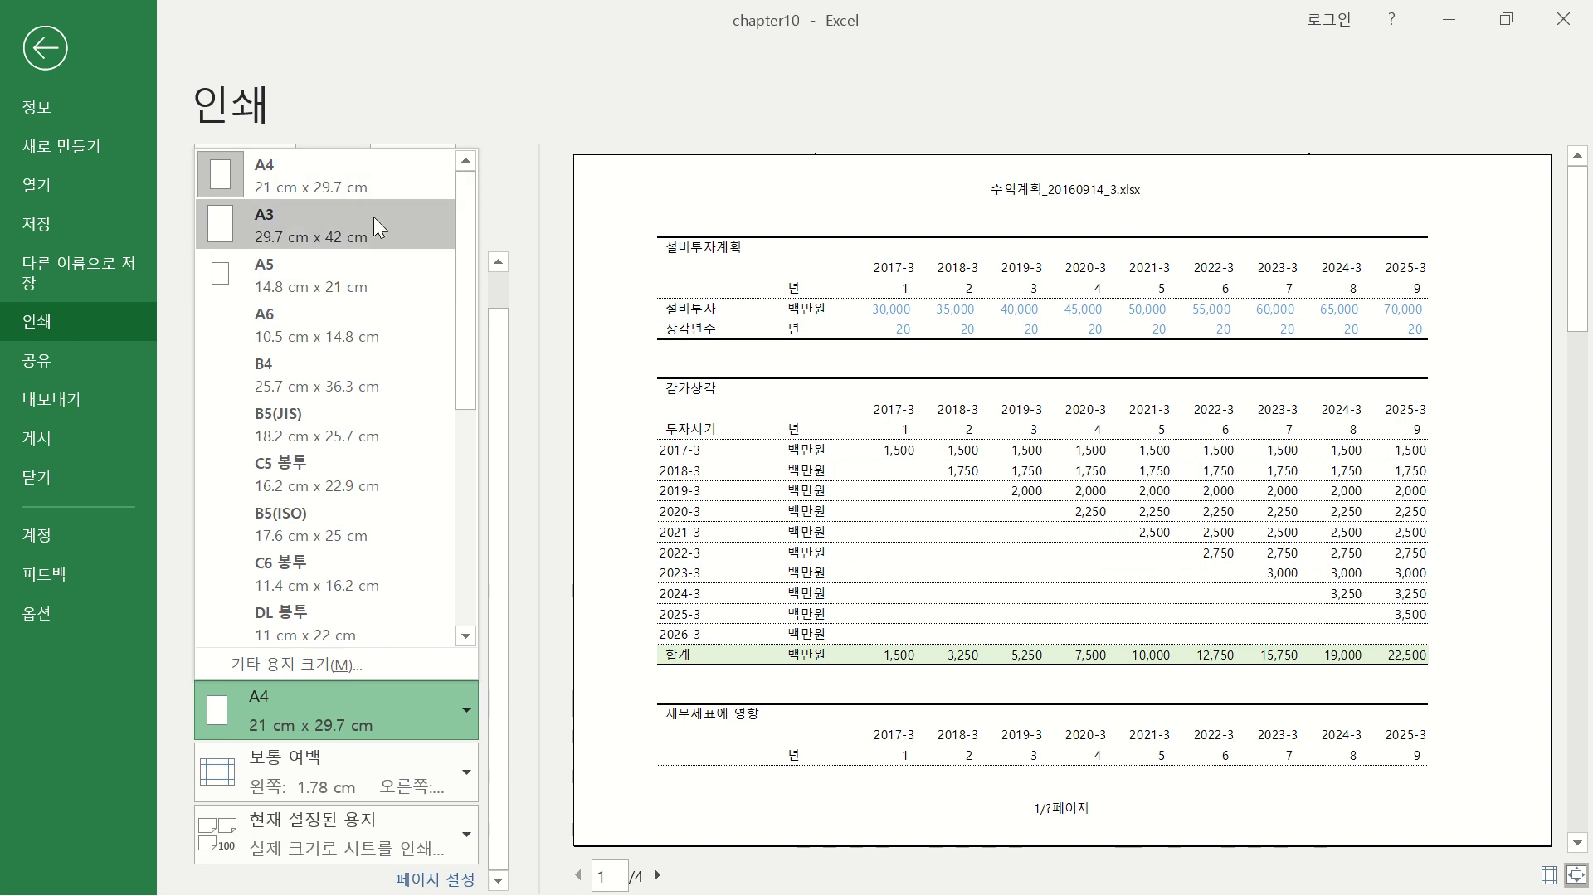
left_click(721, 388)
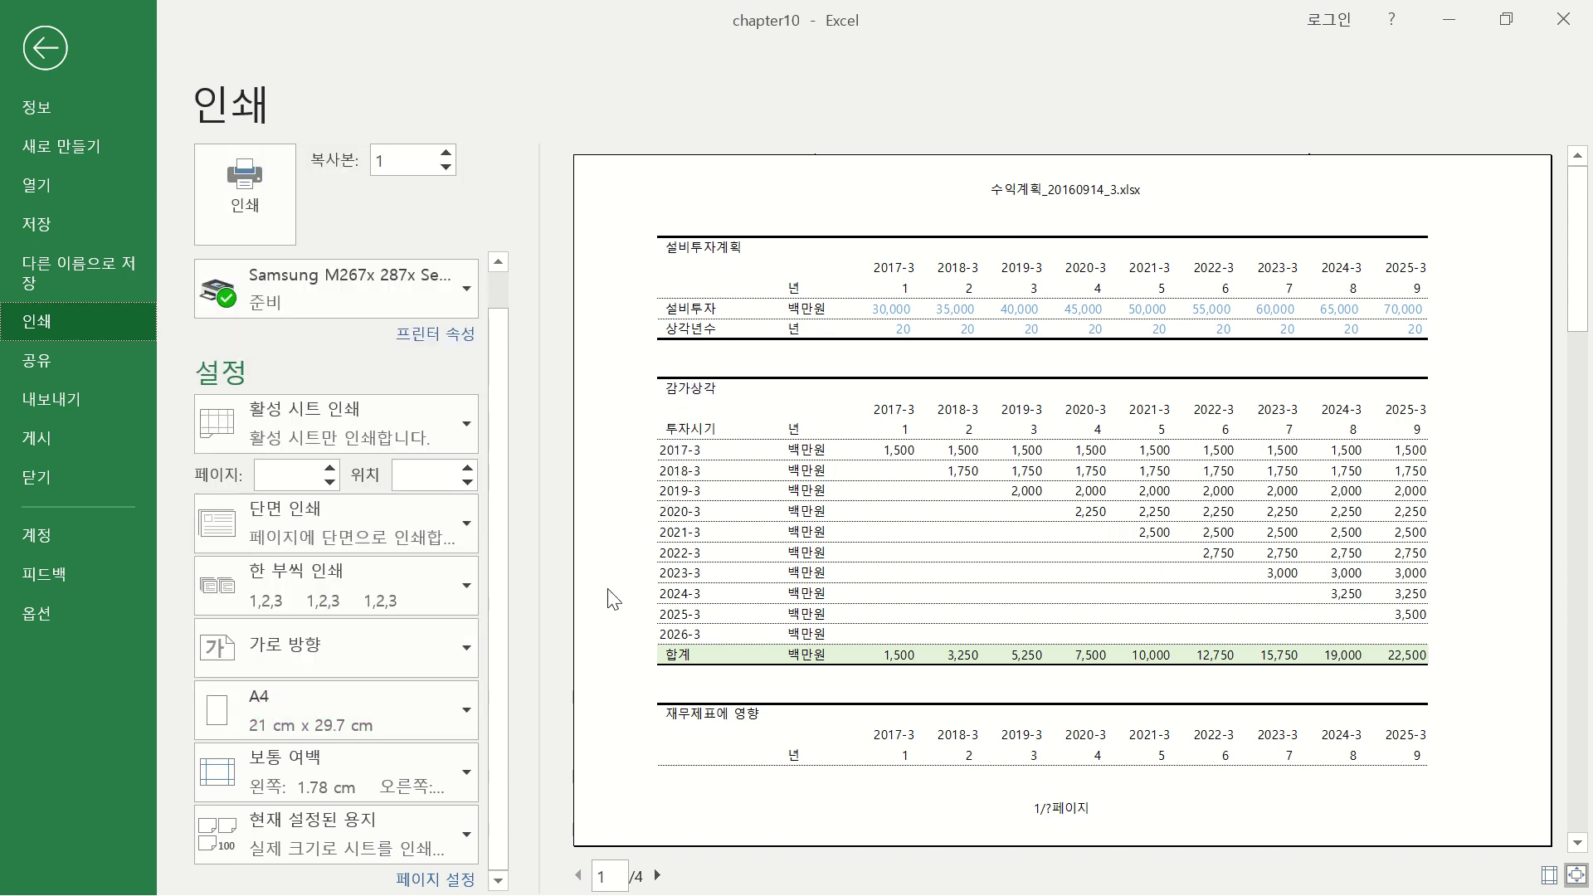
left_click(466, 773)
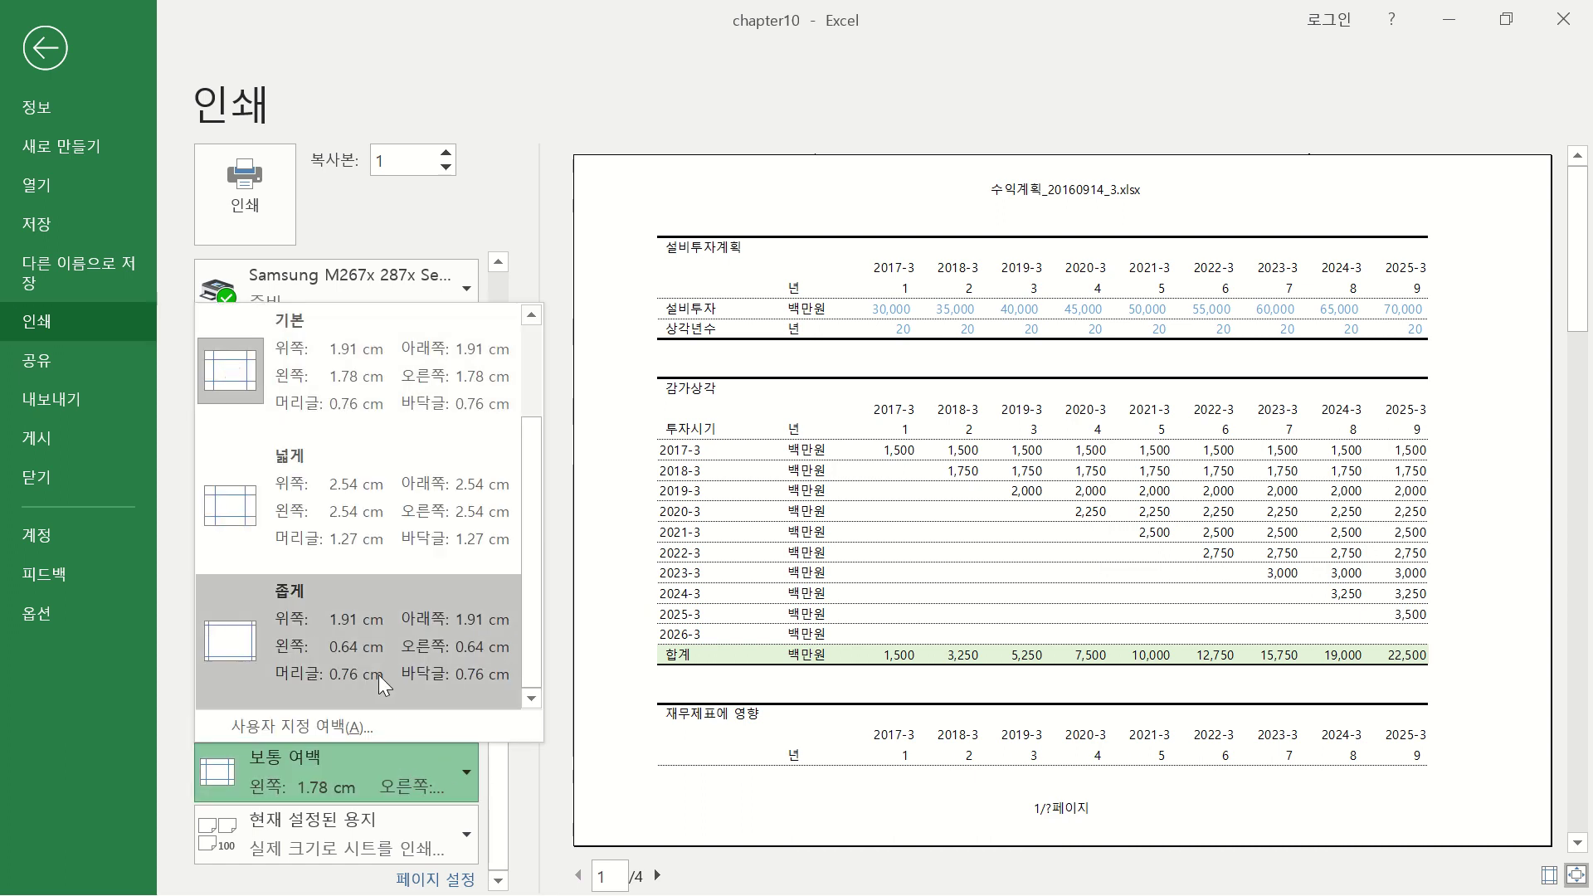
left_click(356, 641)
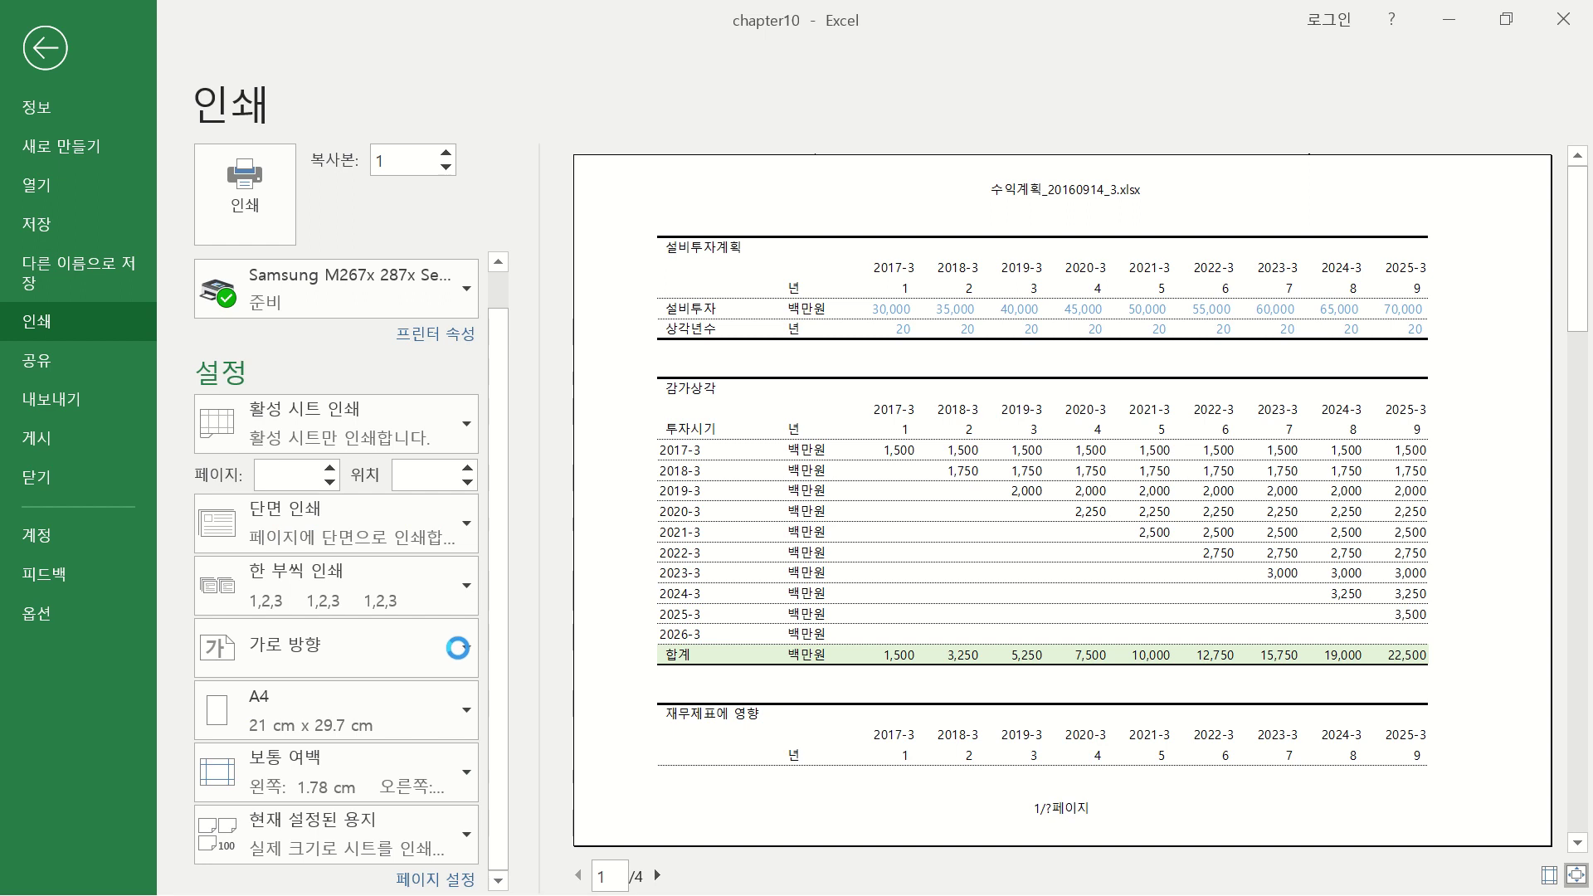
Try scaling the printout to fit the sheet on one page (한 페이지에 시트 맞추기)
left_click(457, 833)
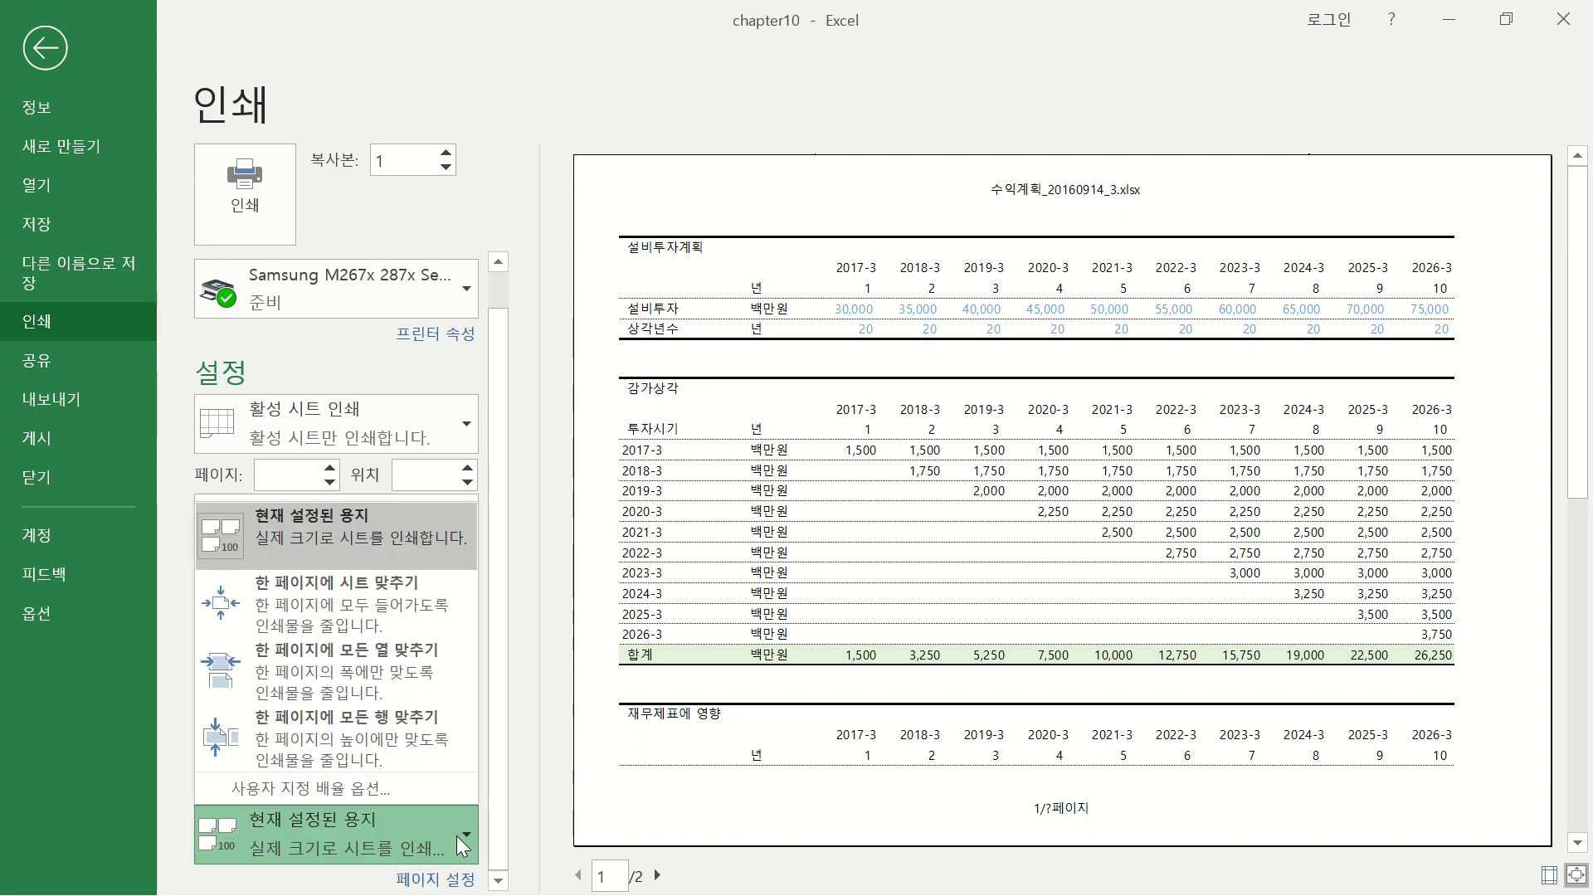
left_click(407, 599)
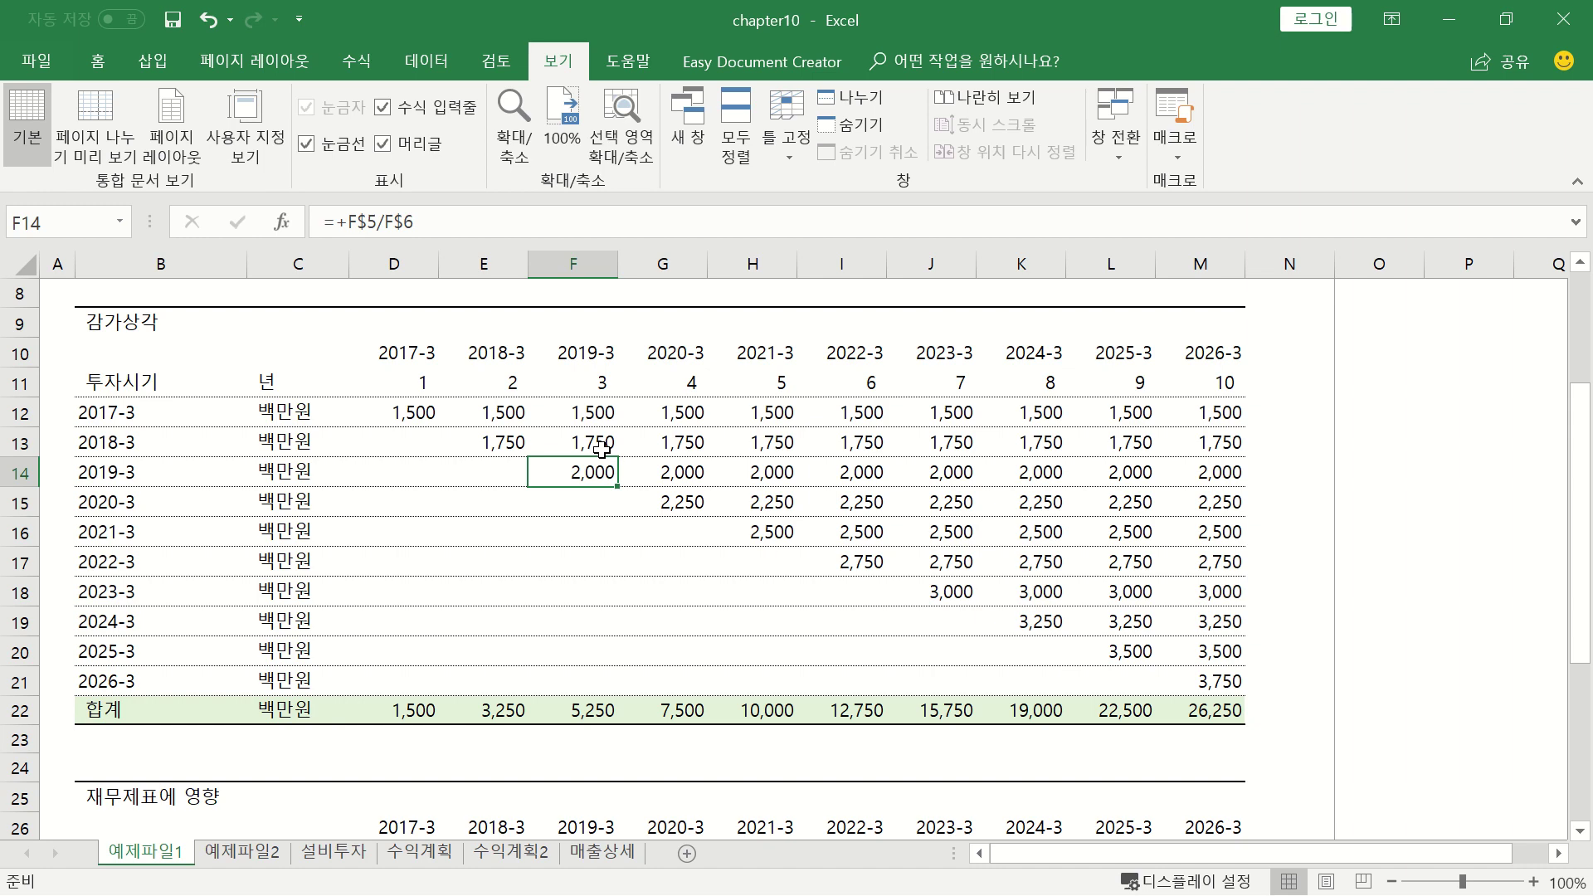
Move the horizontal page break up to between rows 23 and 24 in page break preview, and return to normal view
scroll(603, 449, "up", 3)
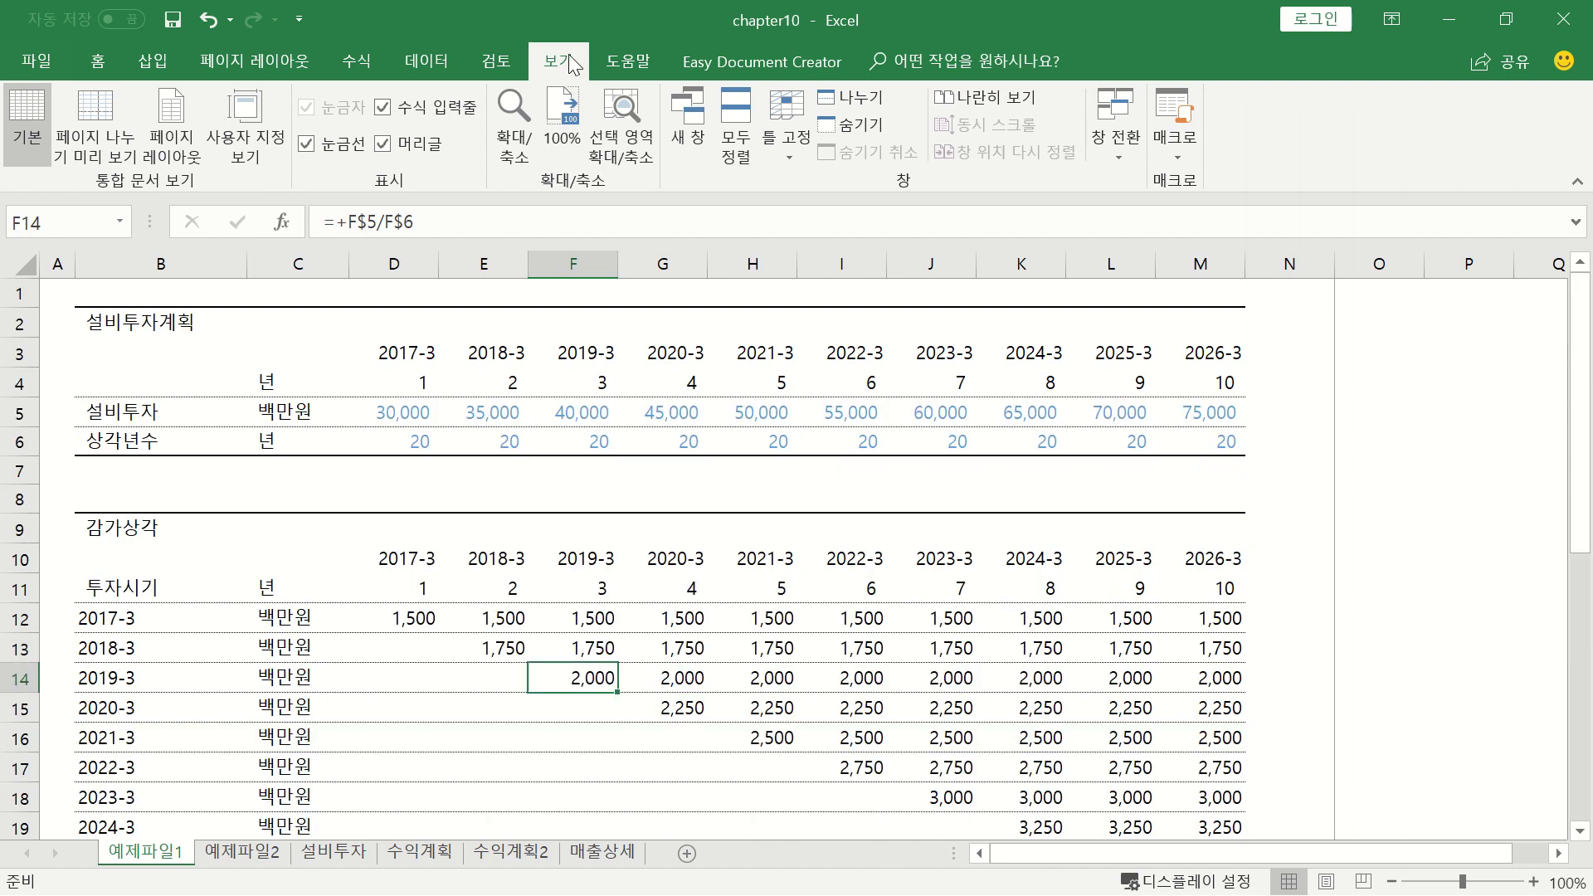
left_click(79, 127)
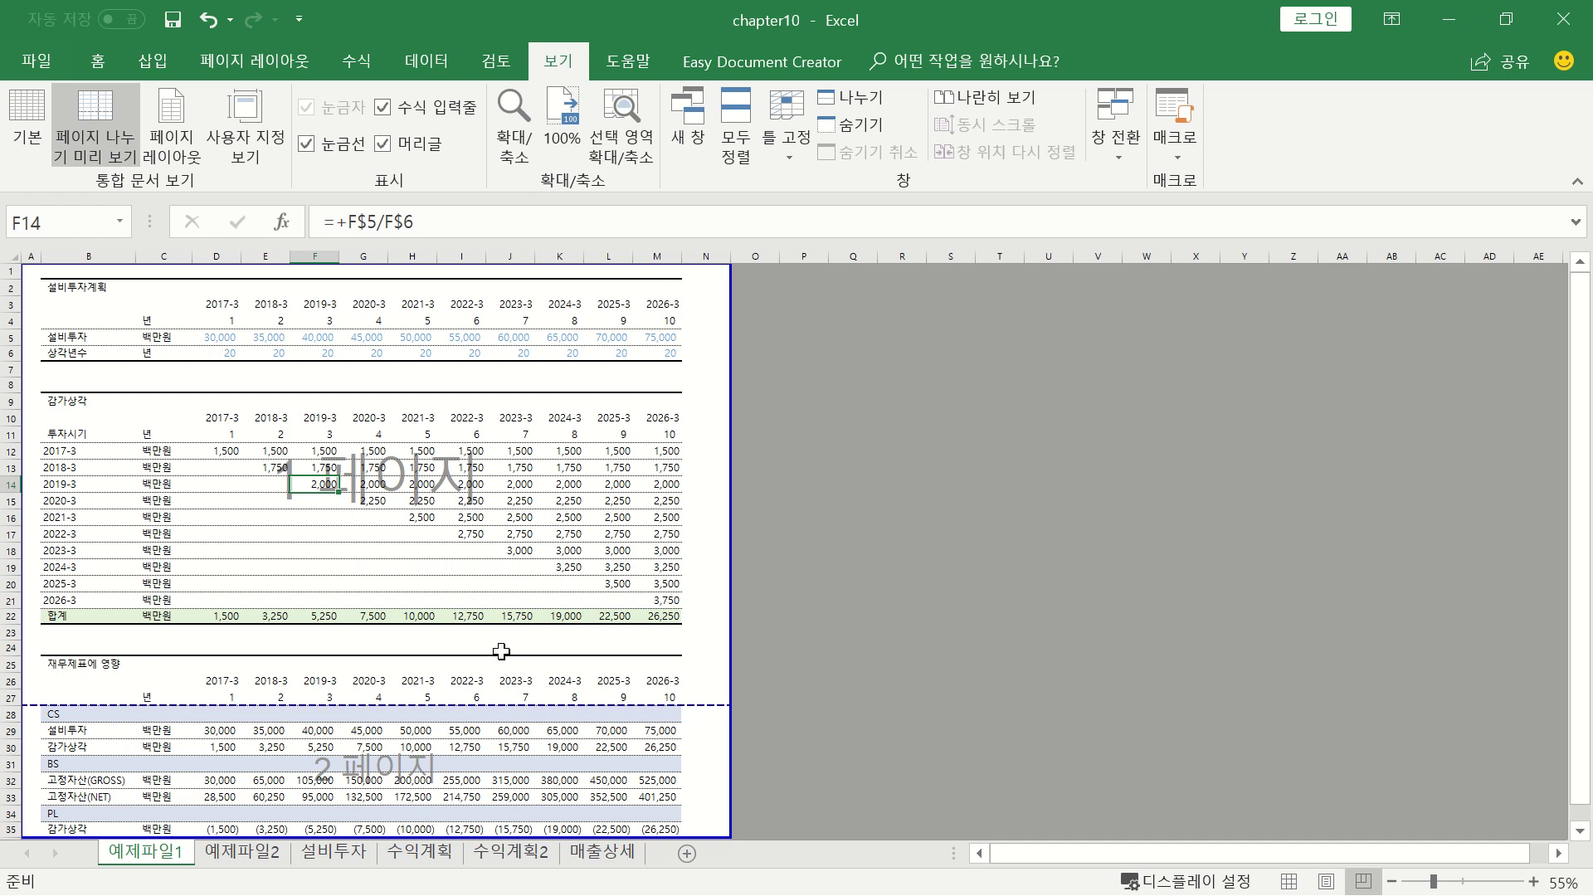
left_click_drag(420, 704, 425, 637)
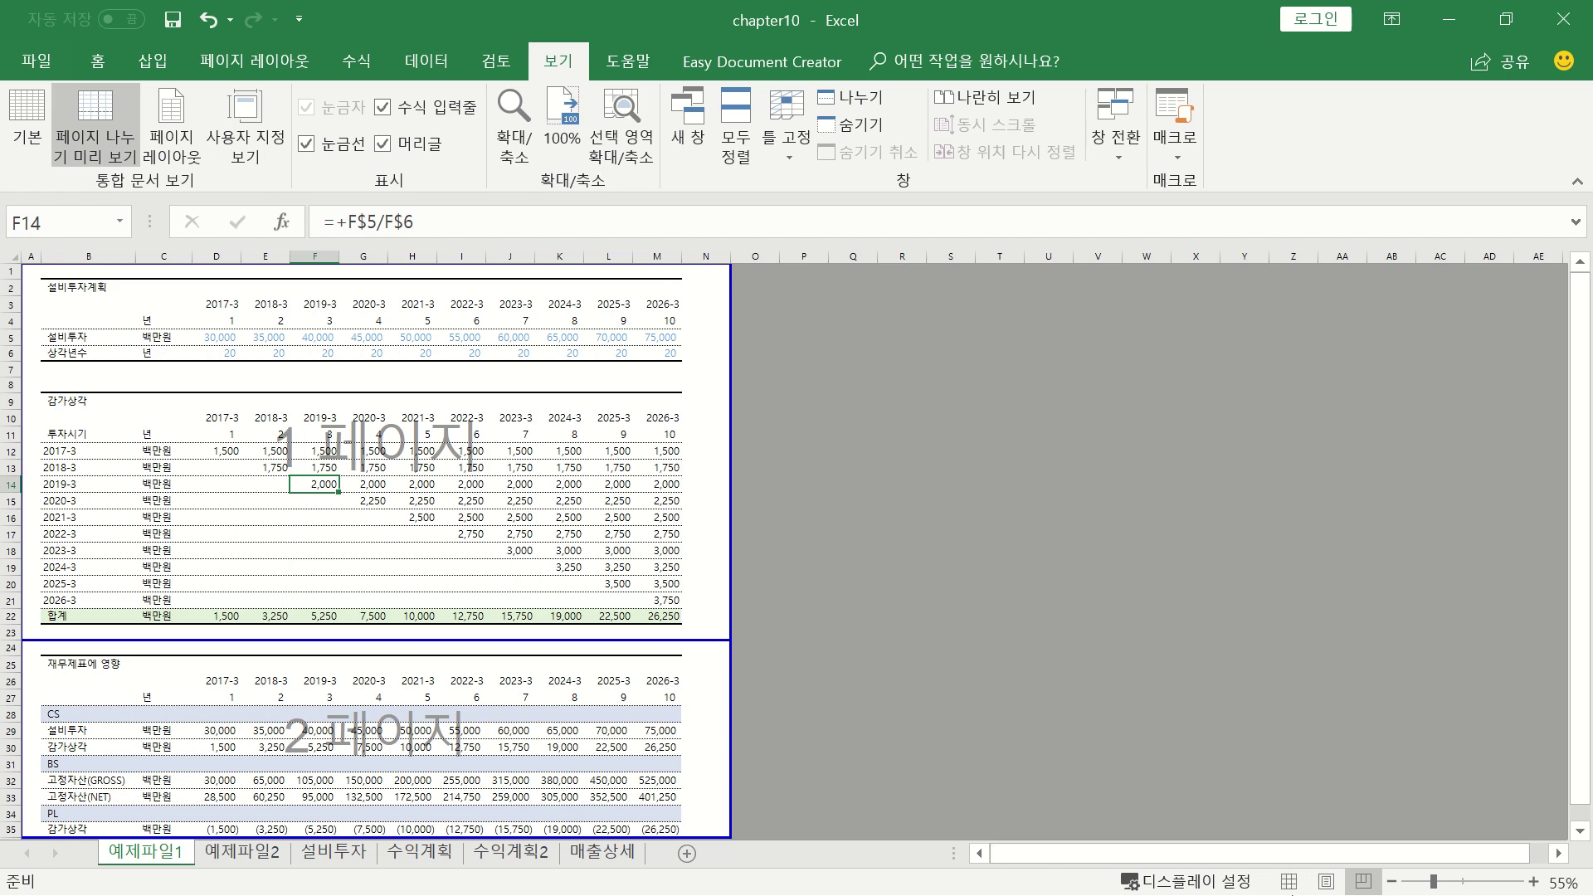
left_click(1289, 882)
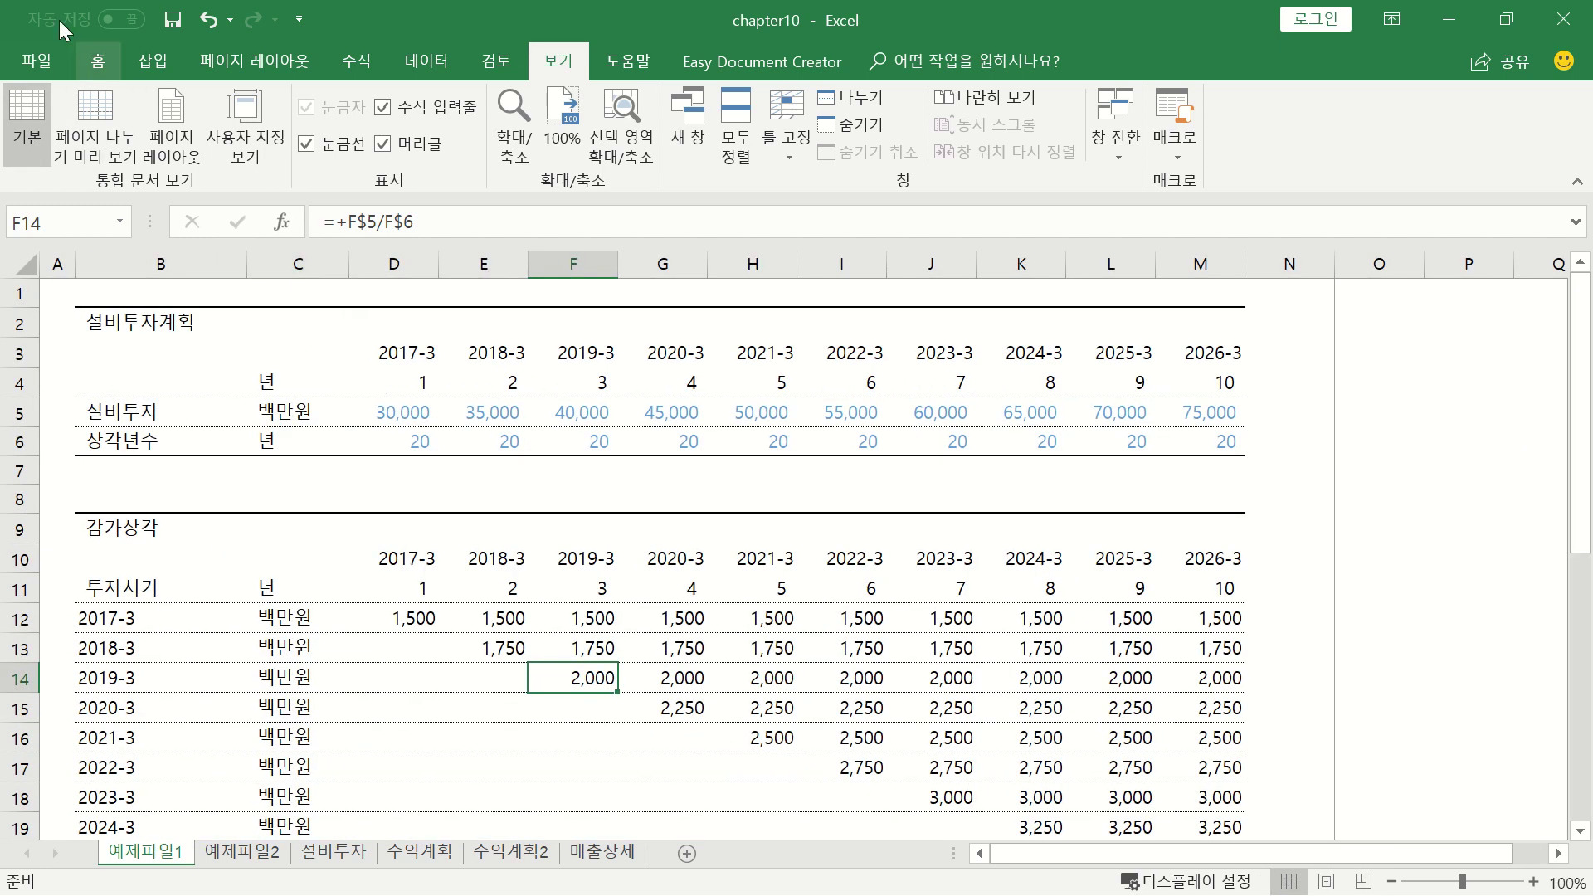
Check both pages of the 예제파일1 sheet in the print preview and return to the worksheet
left_click(40, 58)
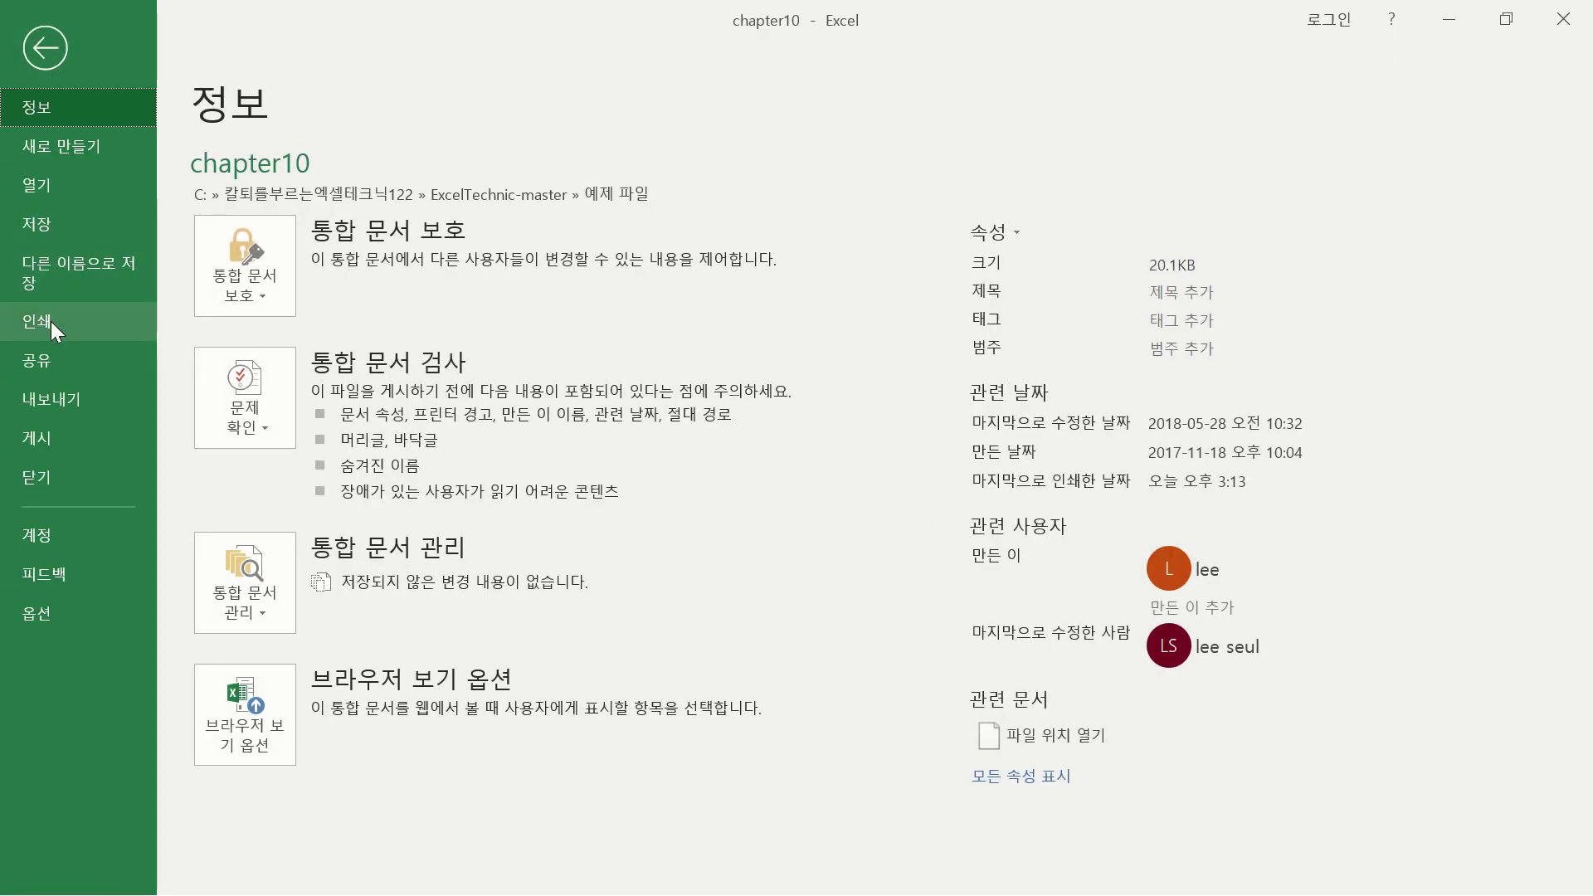
left_click(51, 321)
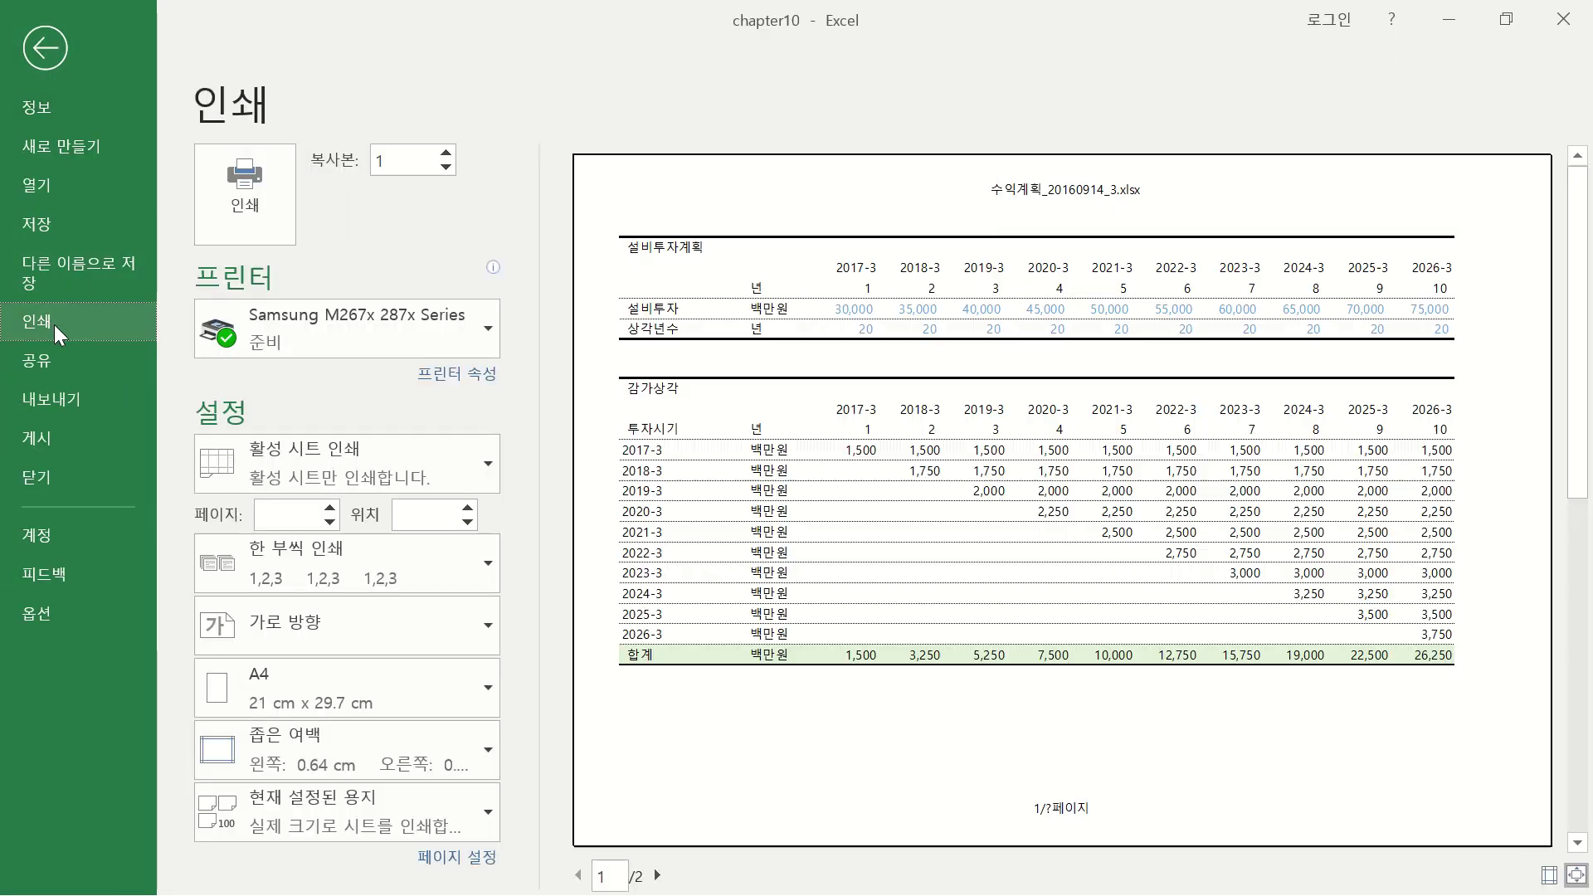
left_click(657, 876)
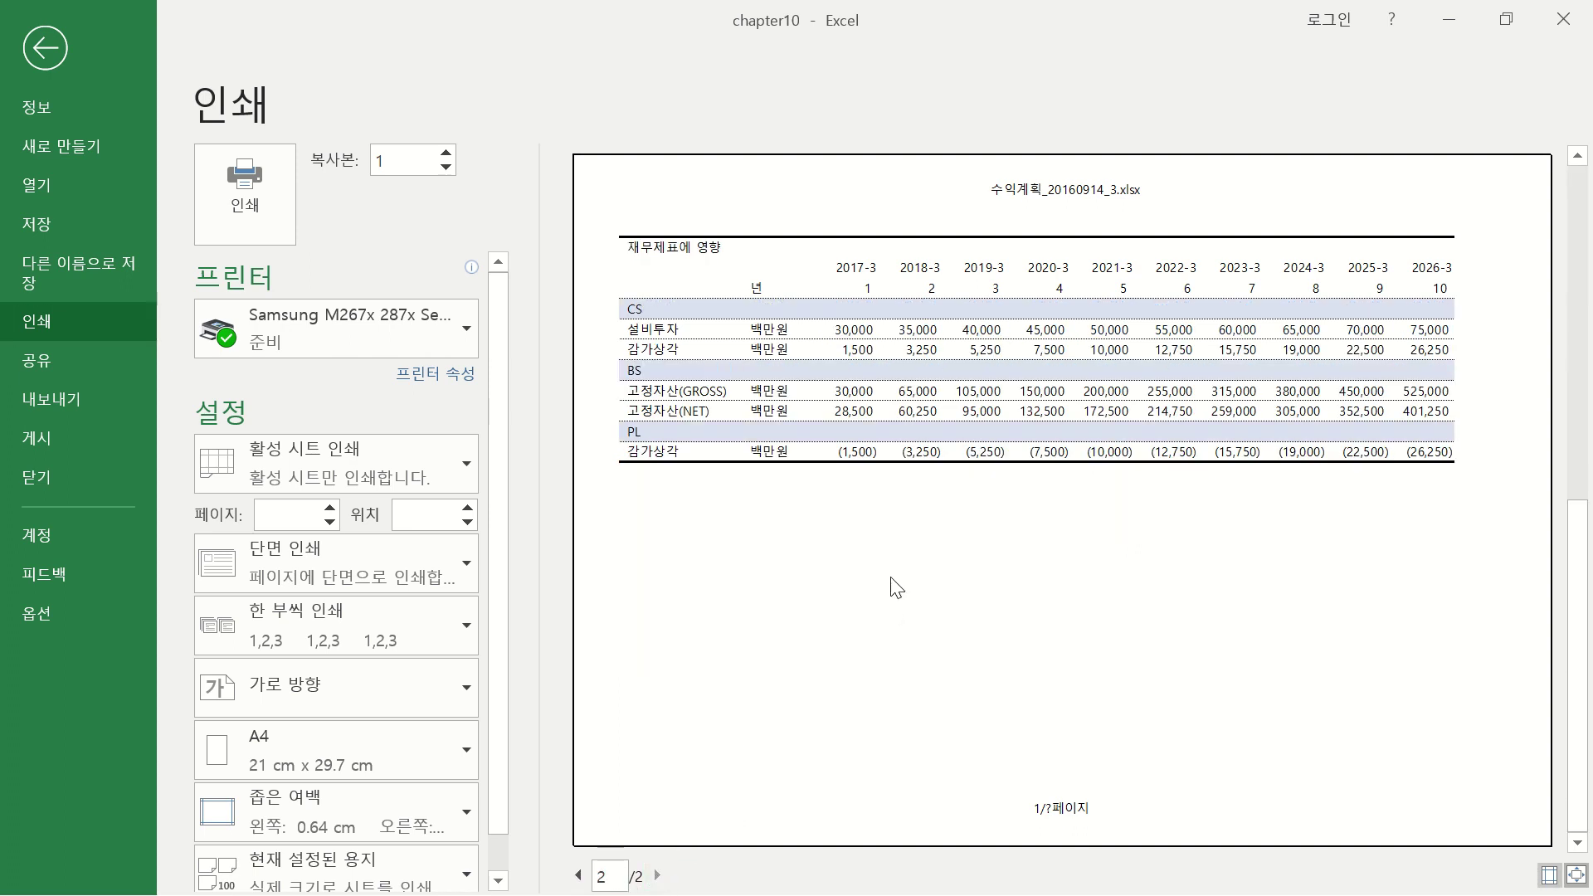
left_click(578, 875)
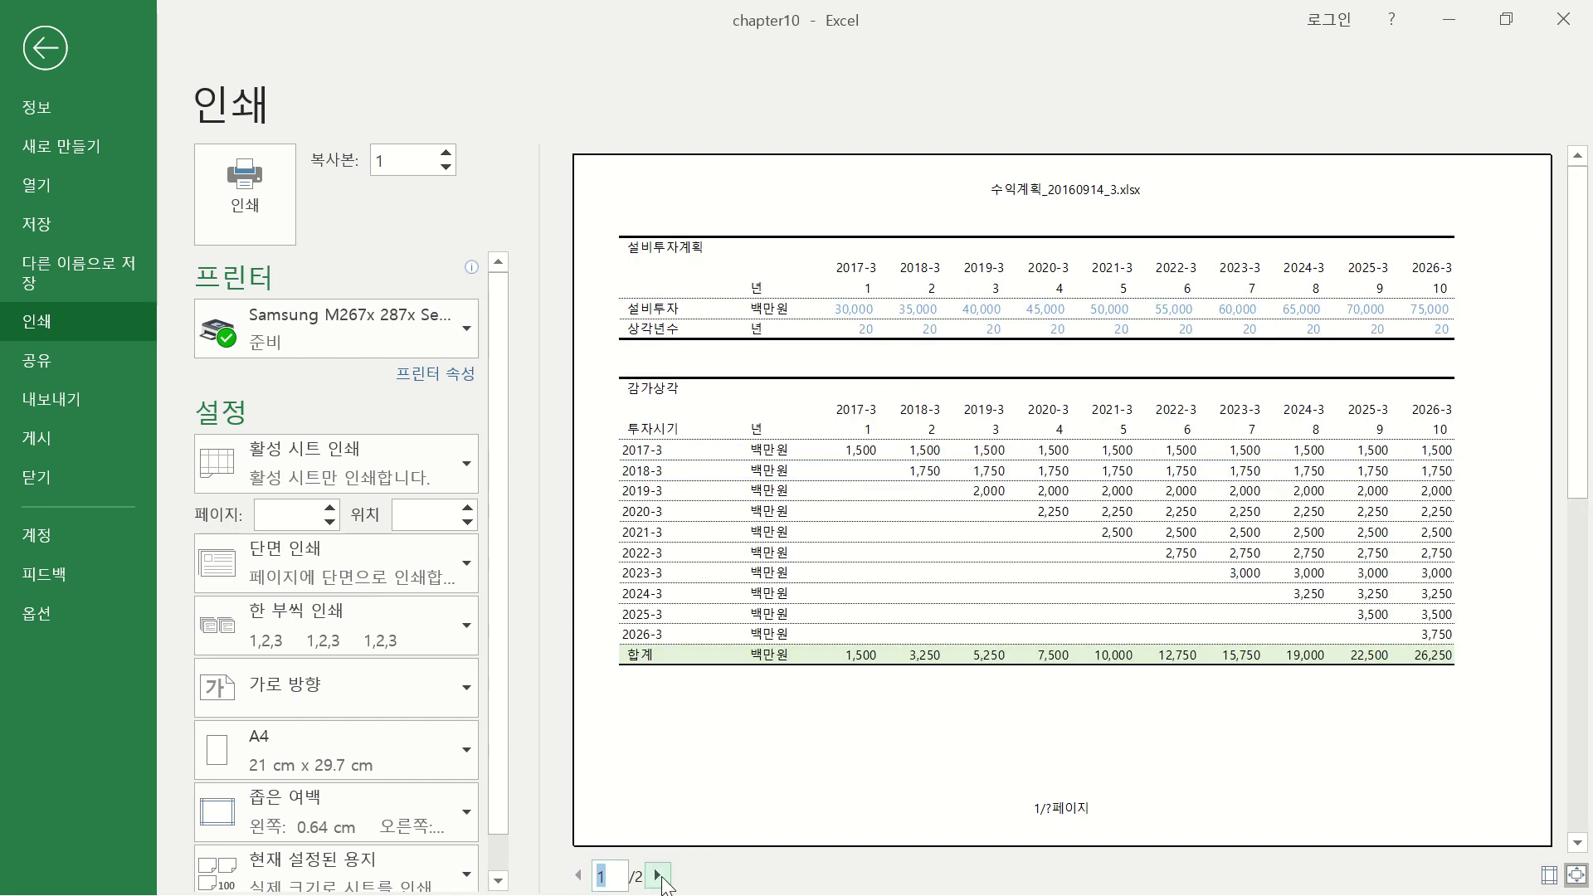
left_click(658, 876)
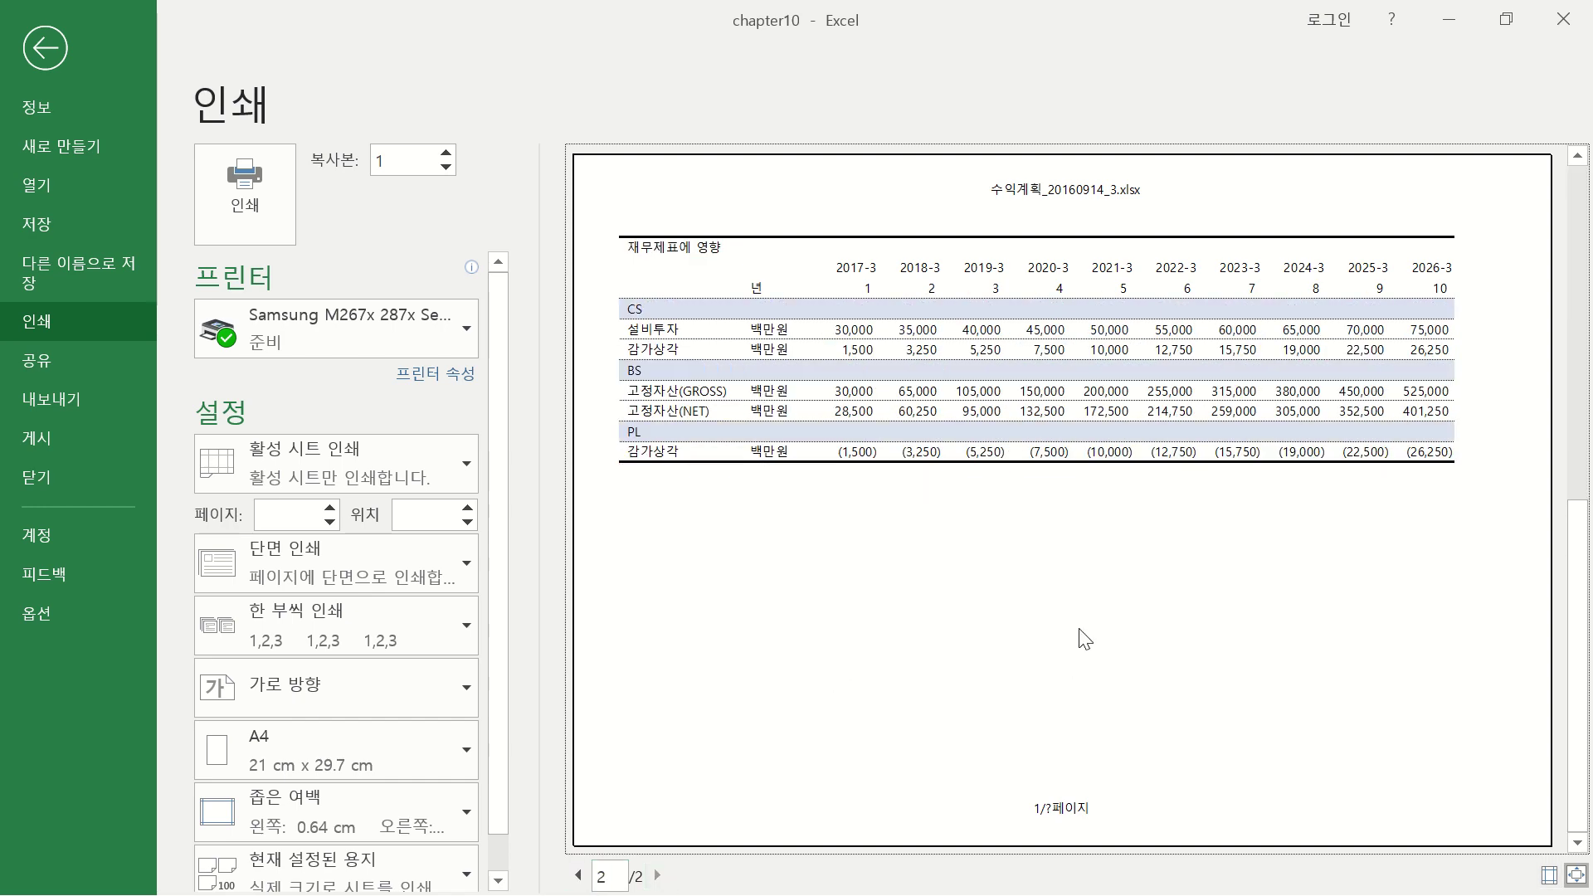
key("Escape")
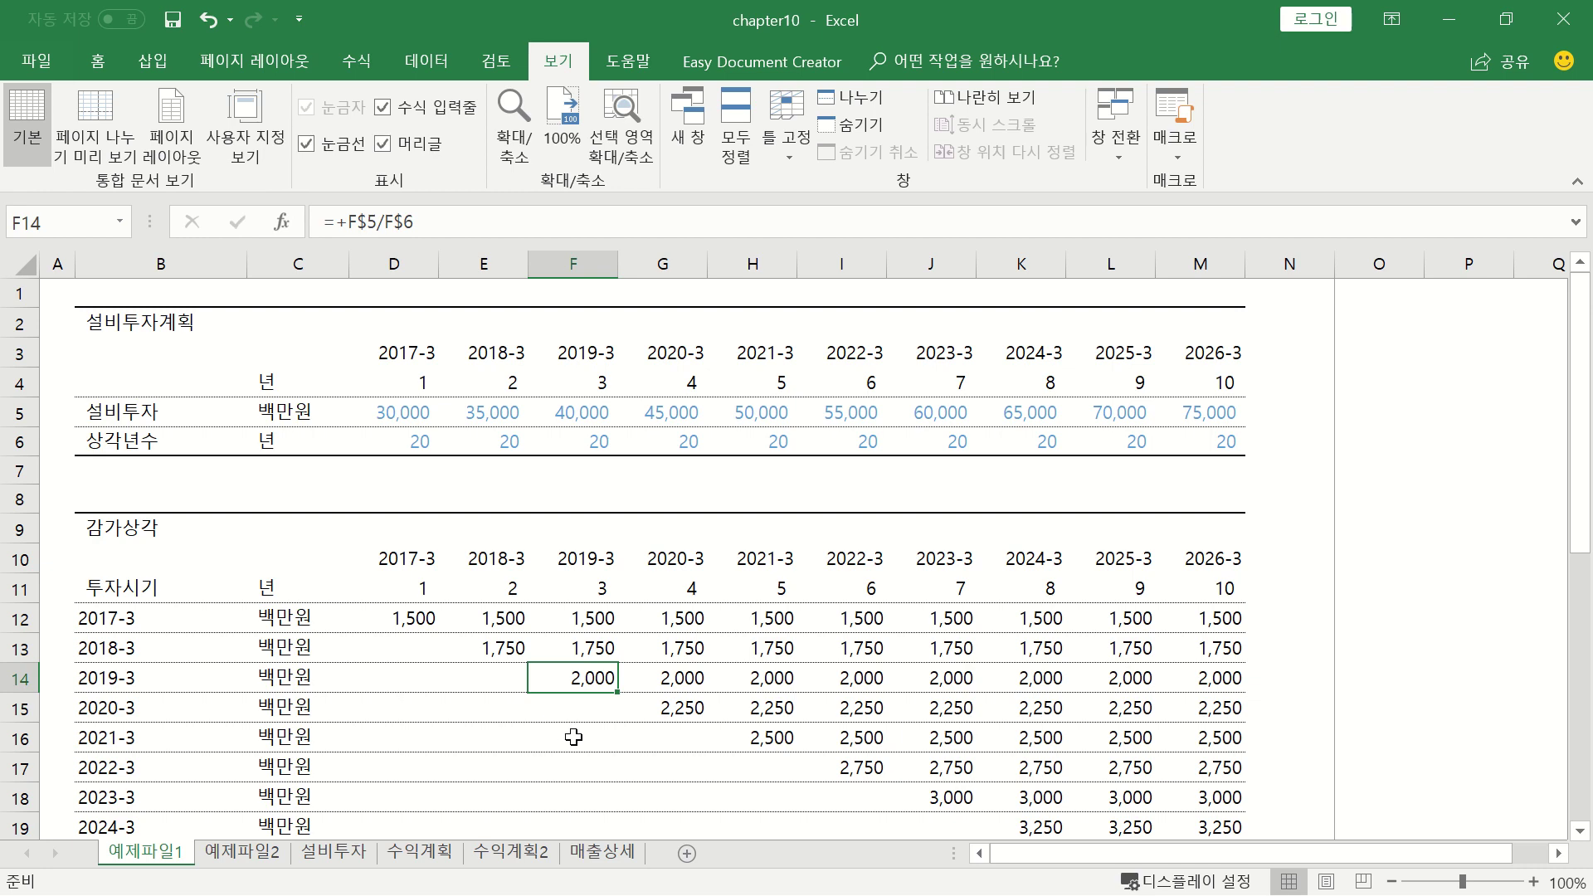
Group the consecutive sheets from 설비투자 through 매출상세 as one range, and ungroup them by switching to 예제파일2
left_click(336, 855)
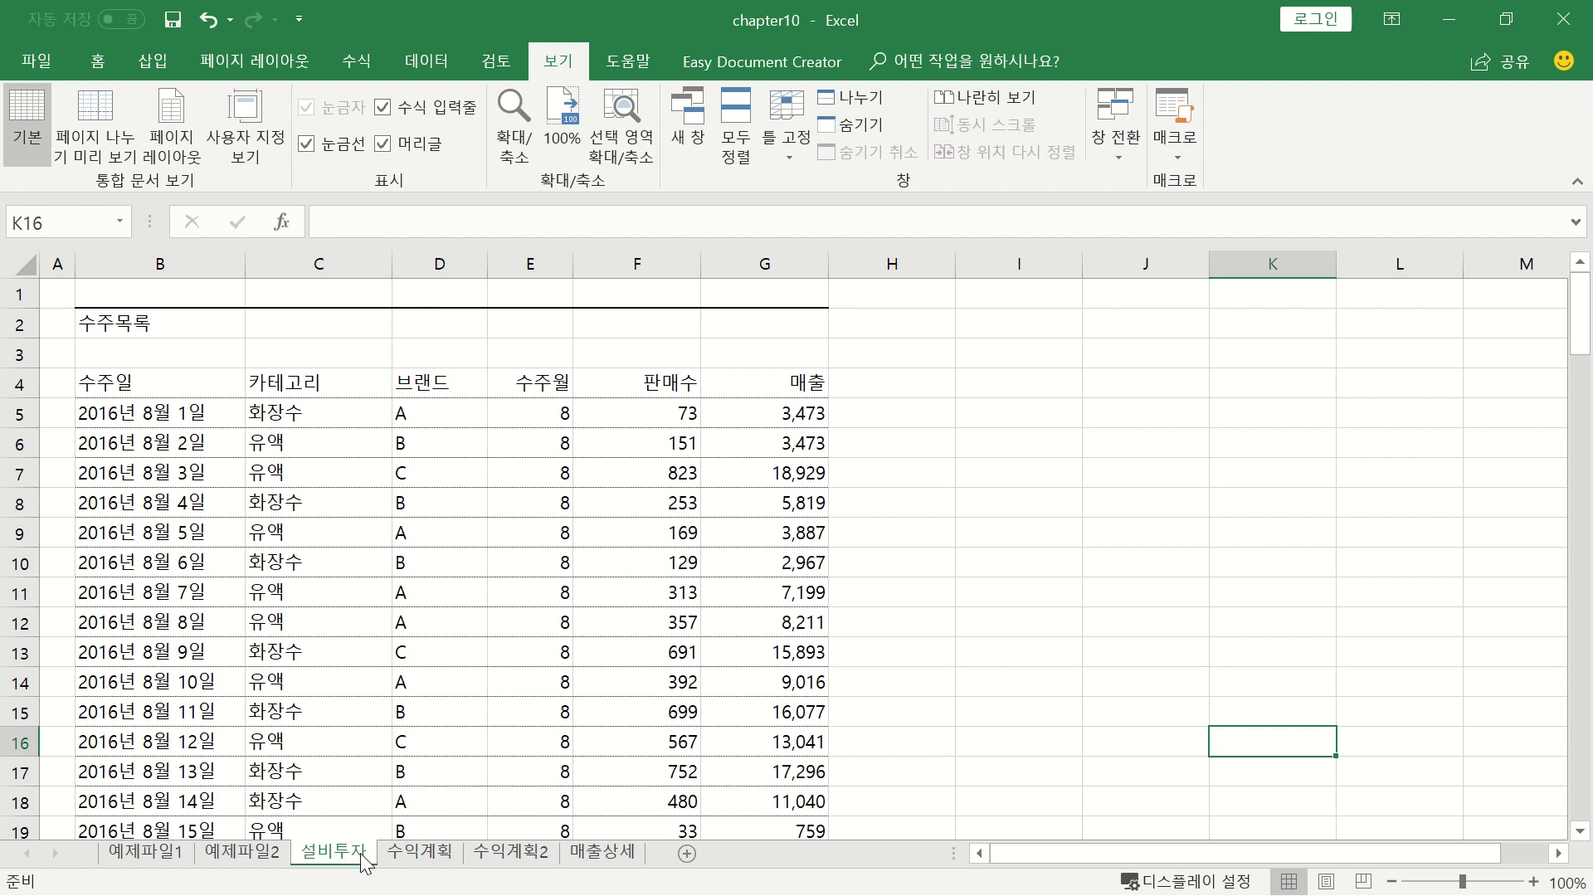
left_click(612, 853, "shift")
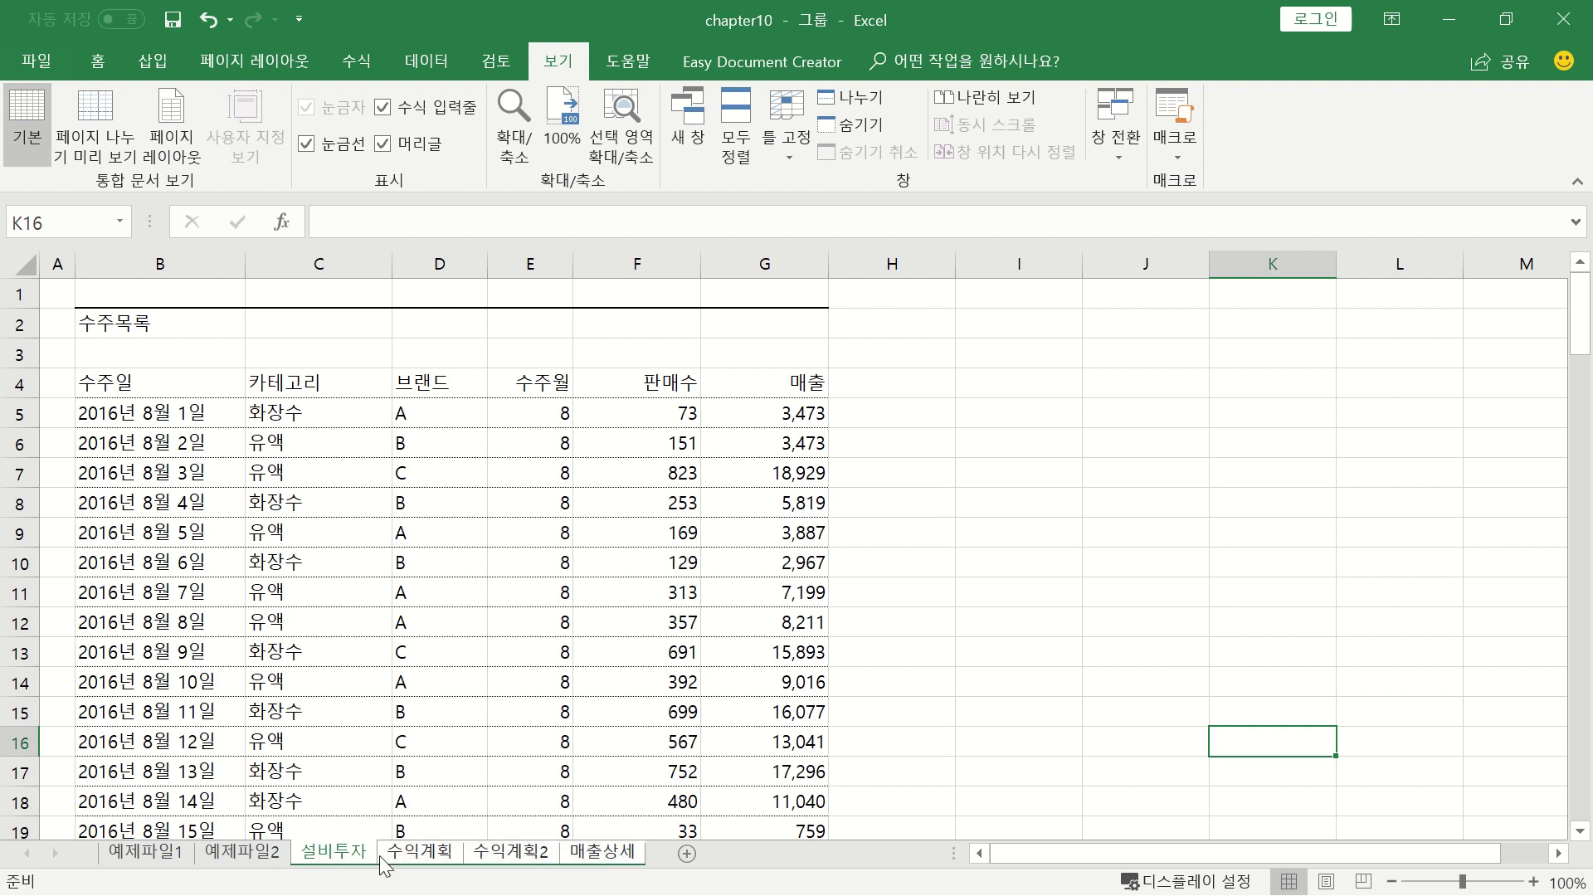
left_click(236, 852)
Group the 설비투자, 수익계획, 수익계획2 and 매출상세 sheets by adding them individually, and leave the group
left_click(332, 852)
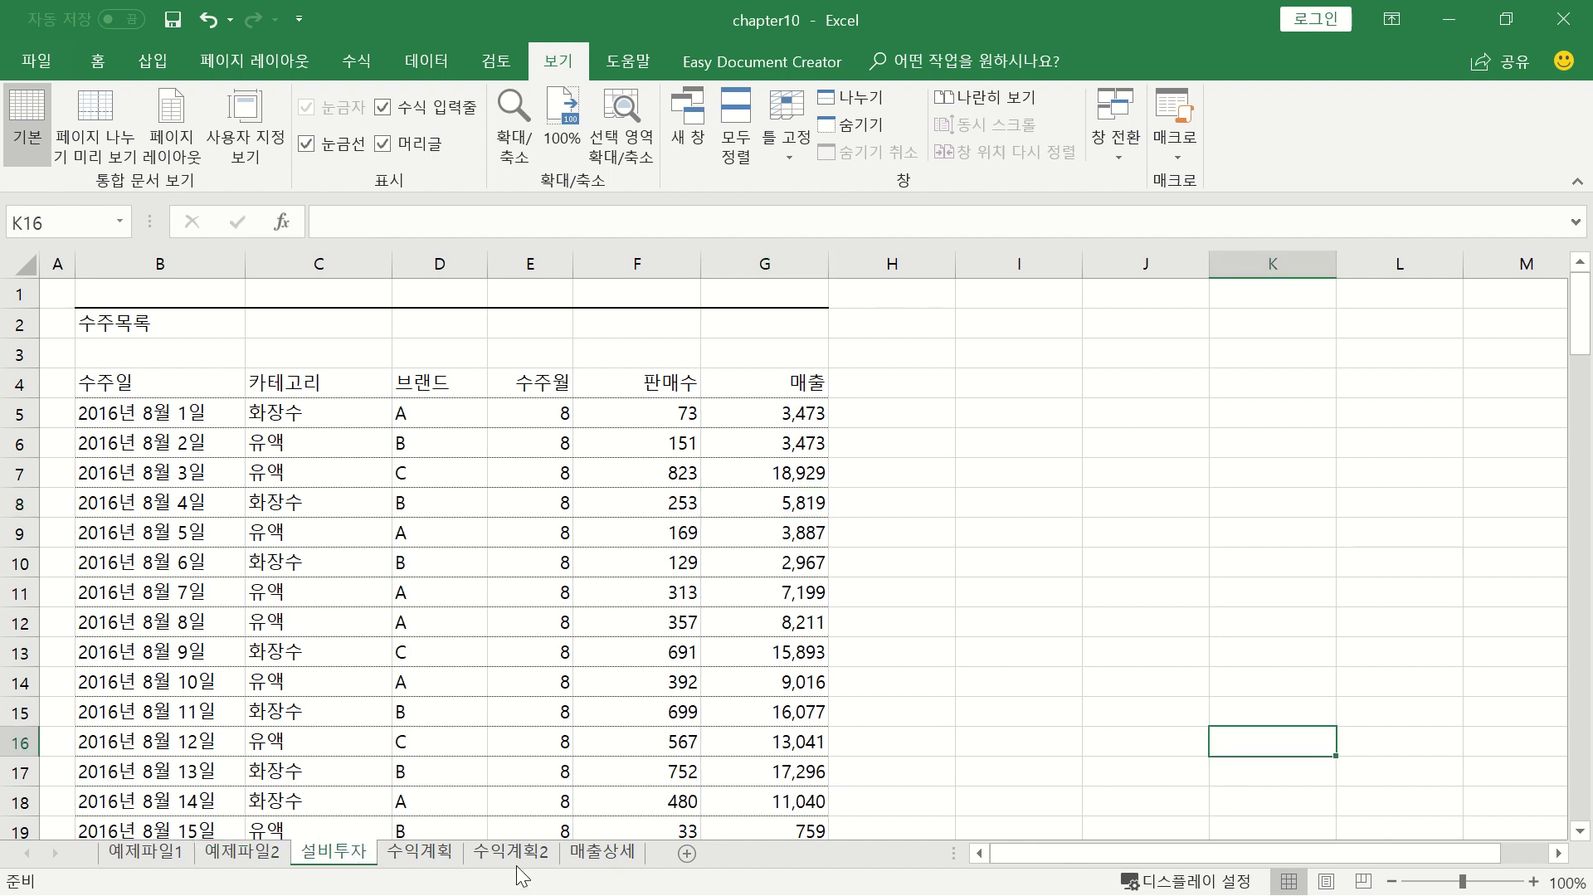
left_click(610, 853, "ctrl")
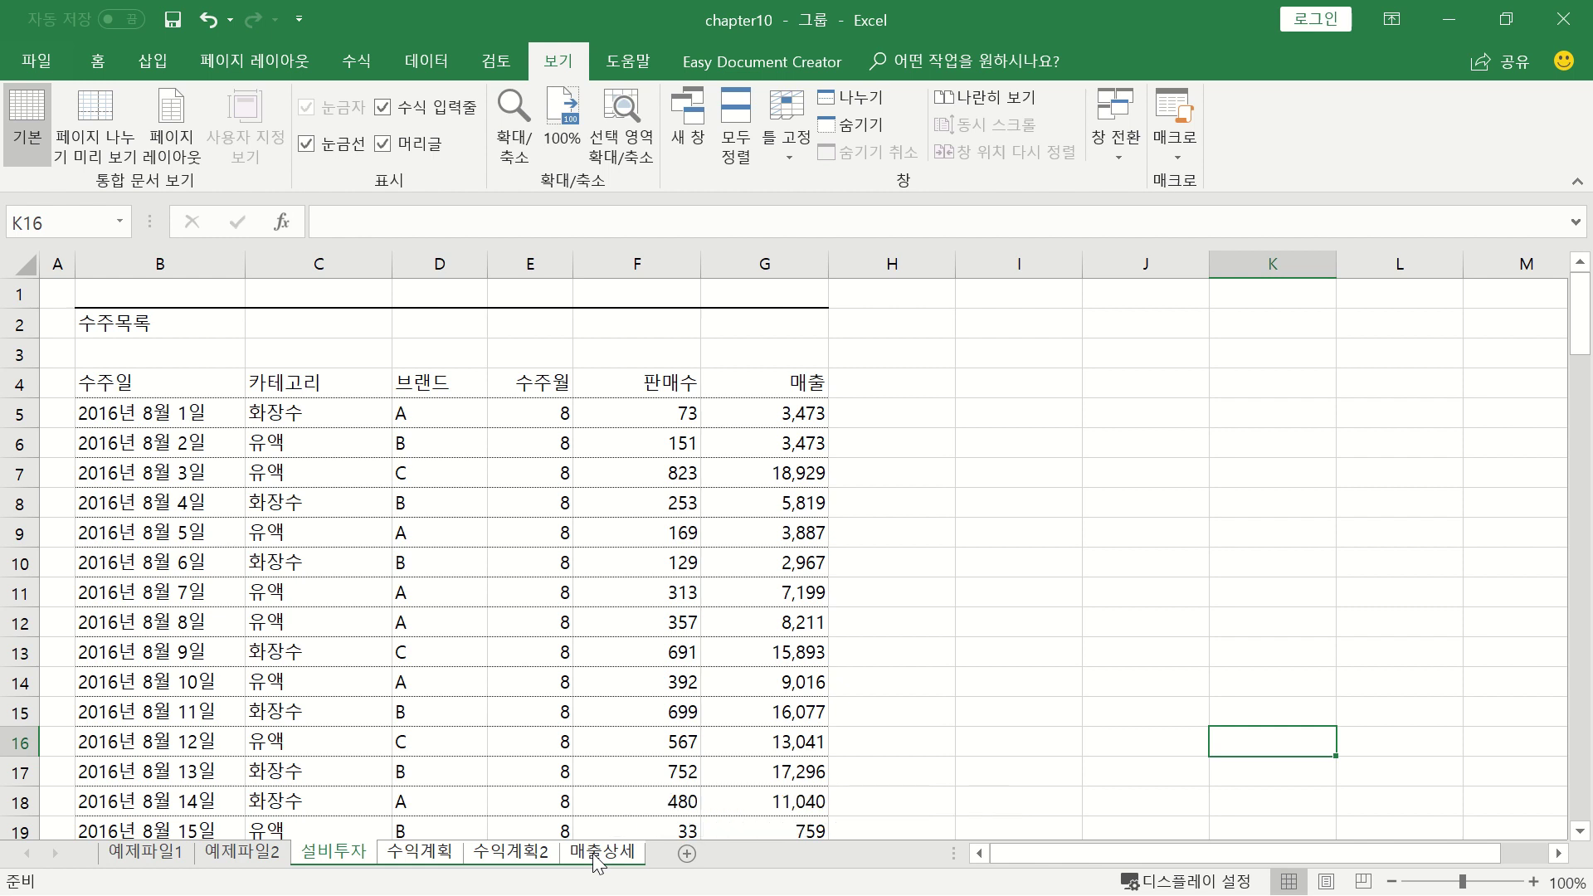
key("ctrl+Page_Up")
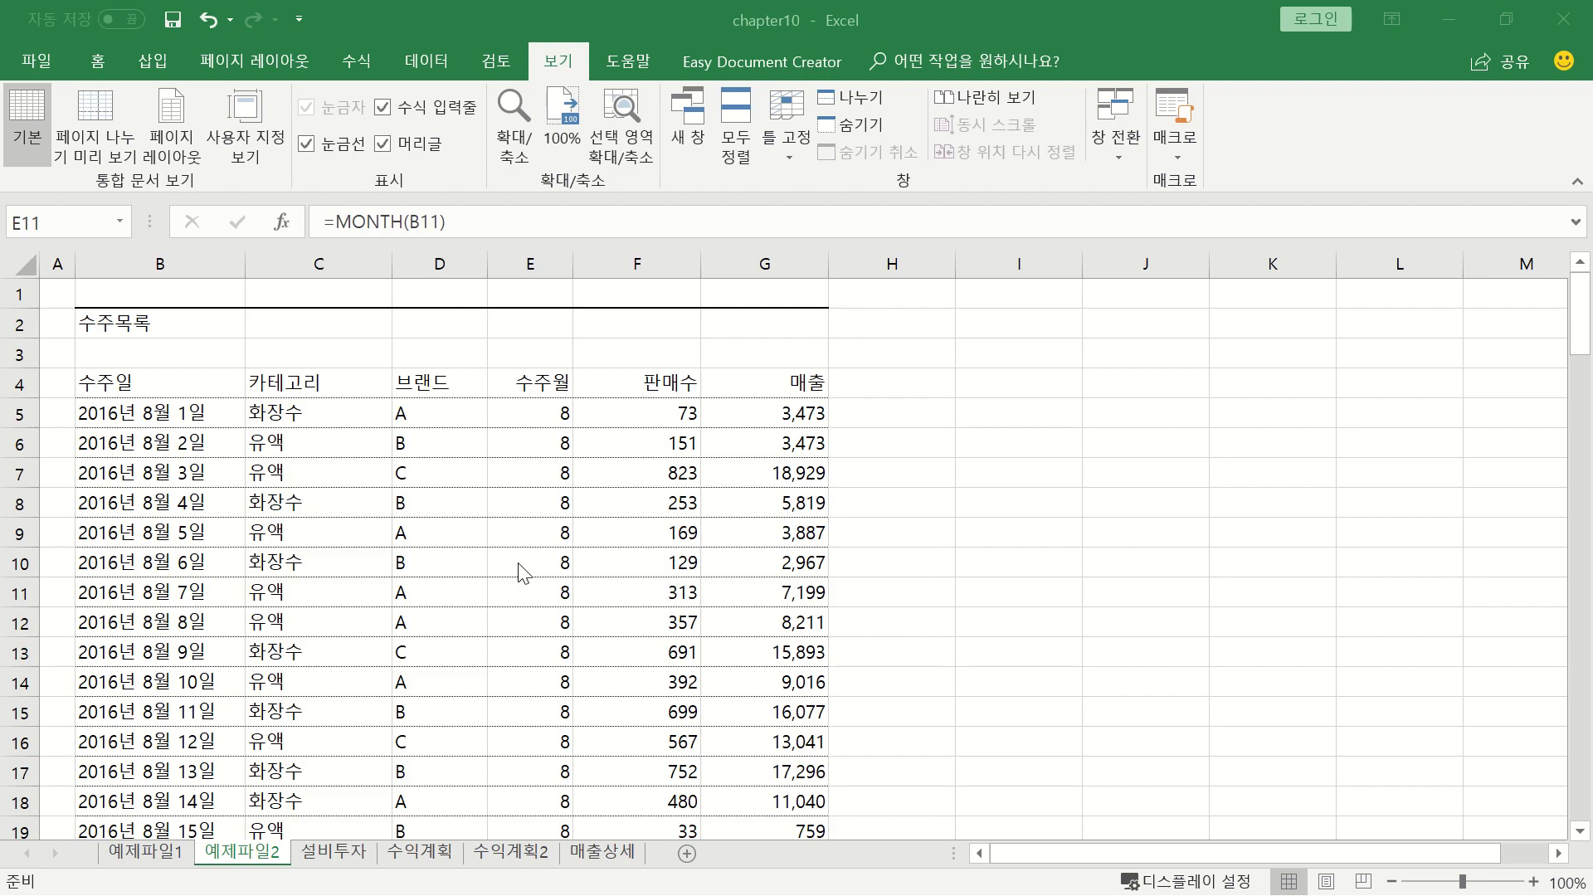
Switch to the 예제파일1 sheet, set the print range to the entire workbook (전체 통합 문서 인쇄), and return to the worksheet
key("ctrl+Page_Up")
left_click(38, 63)
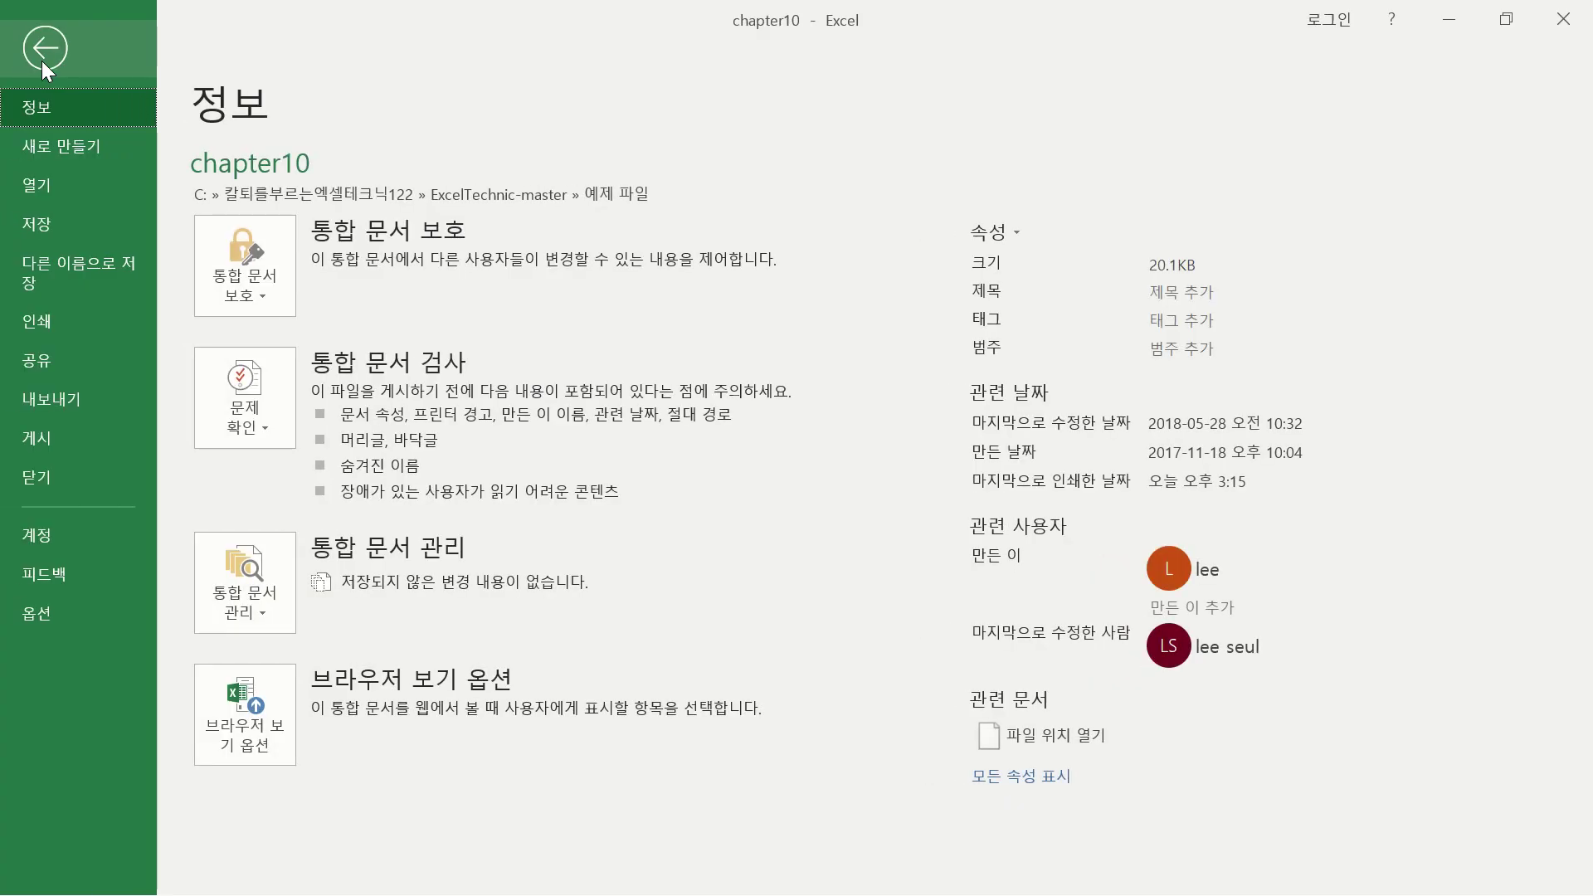
left_click(54, 318)
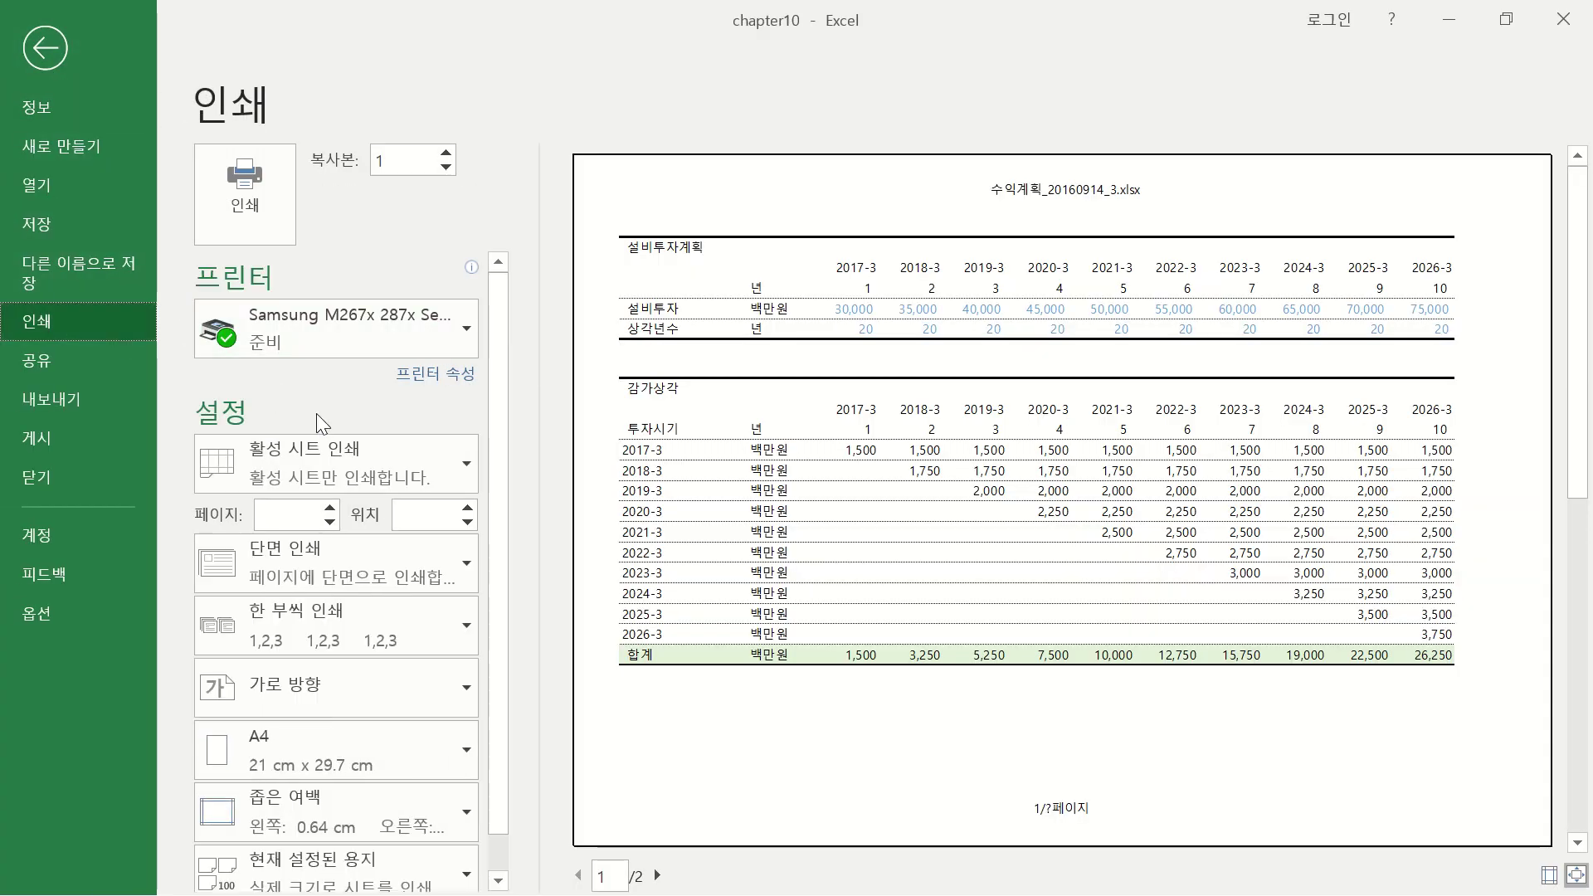
left_click(465, 469)
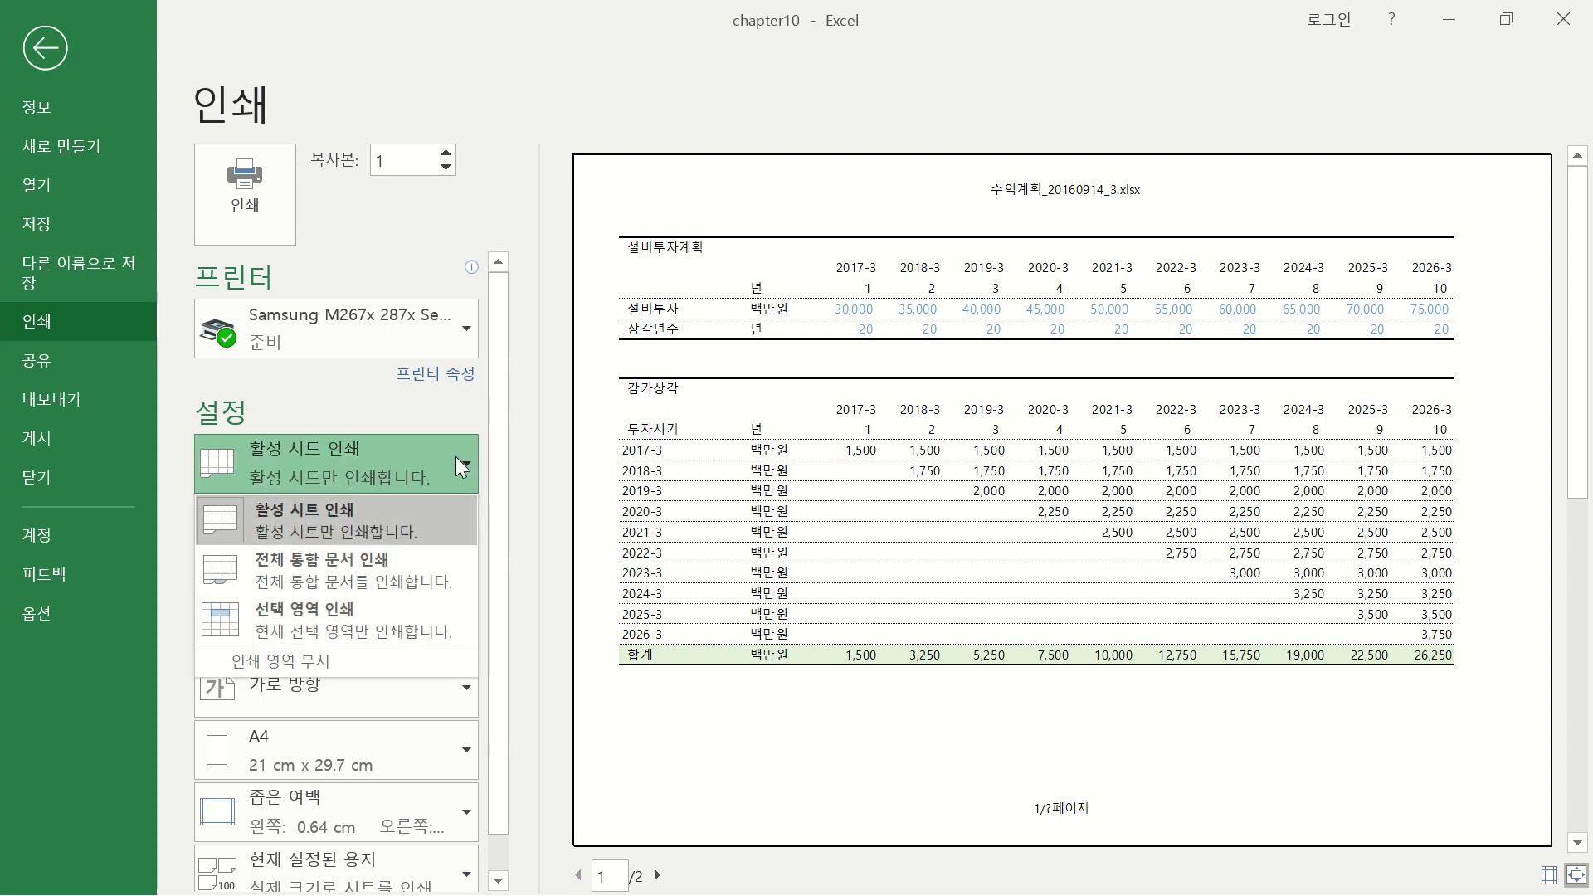
left_click(341, 573)
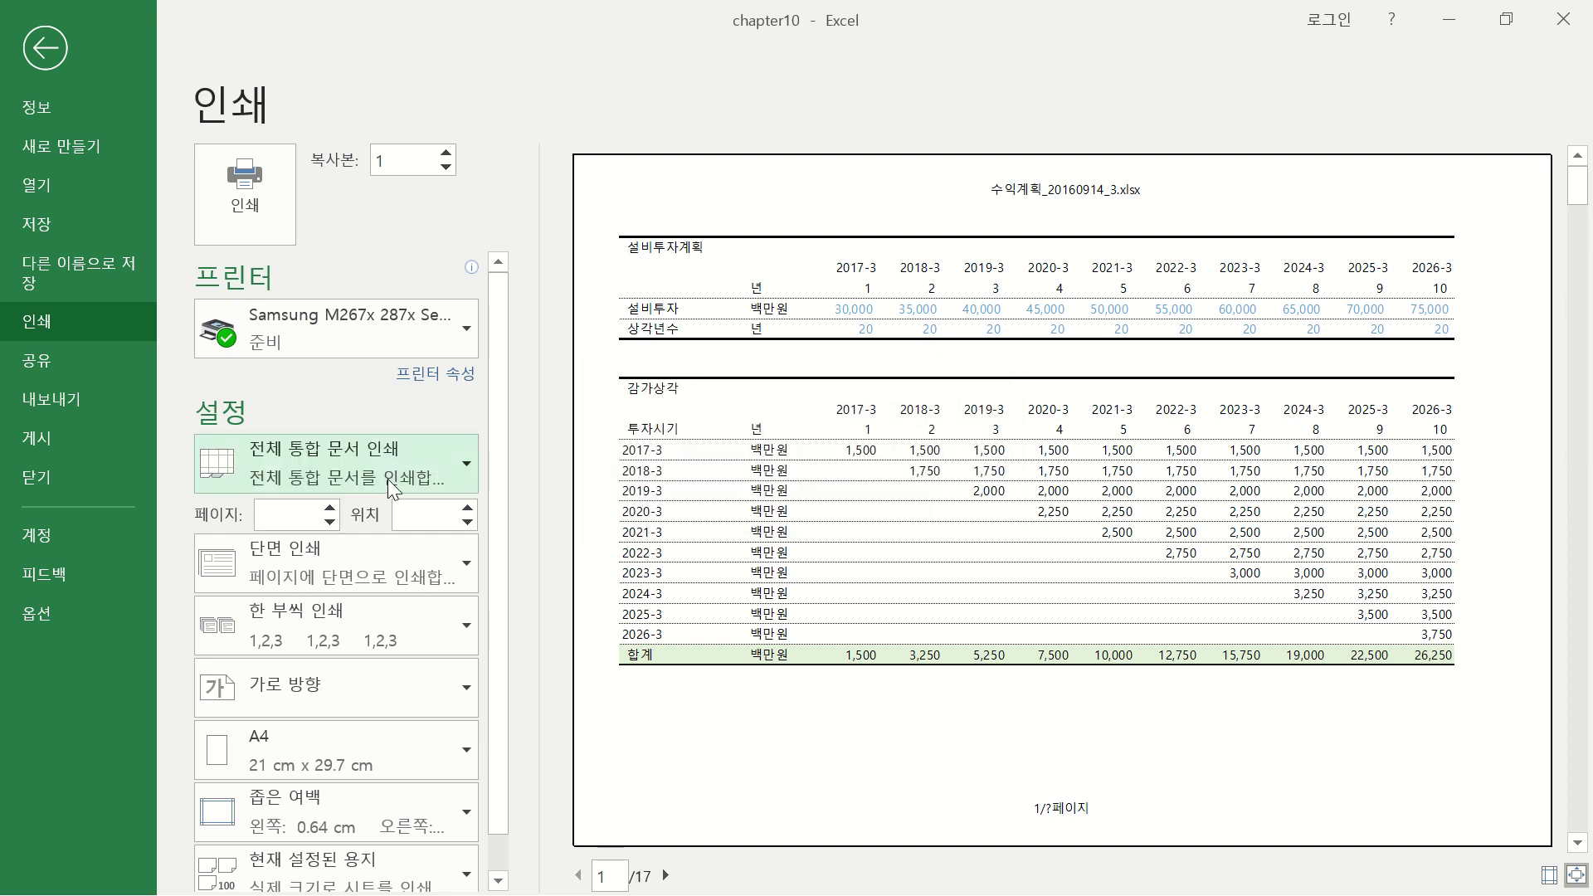
left_click(63, 51)
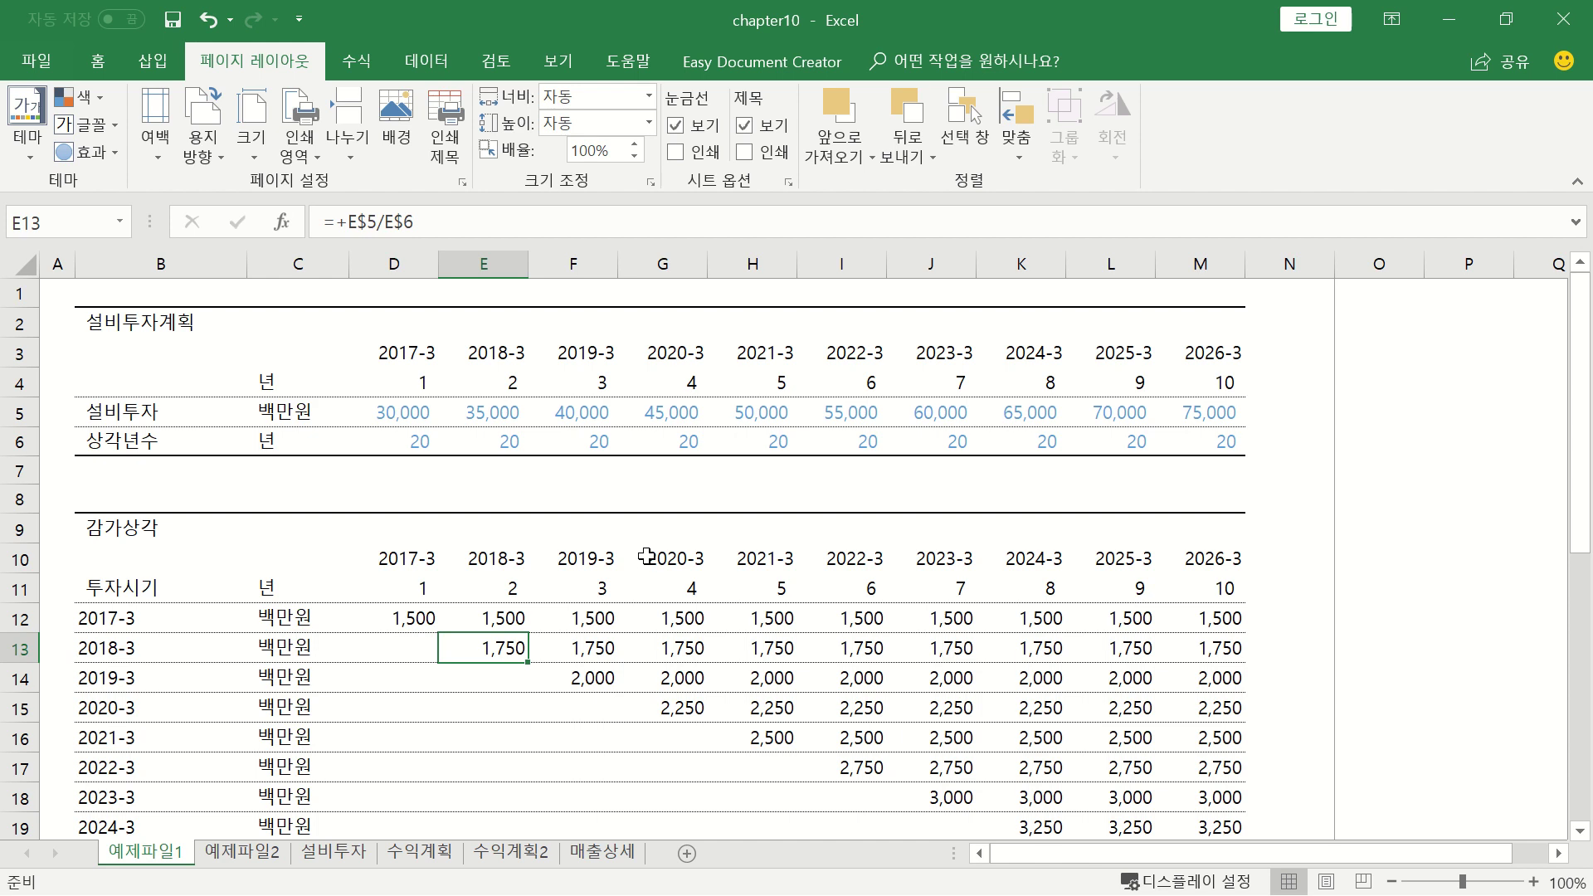
Try the preset header chapter10 and the preset footer 페이지 1 in the page setup of 예제파일1
scroll(208, 55, "up", 1)
scroll(207, 54, "down", 1)
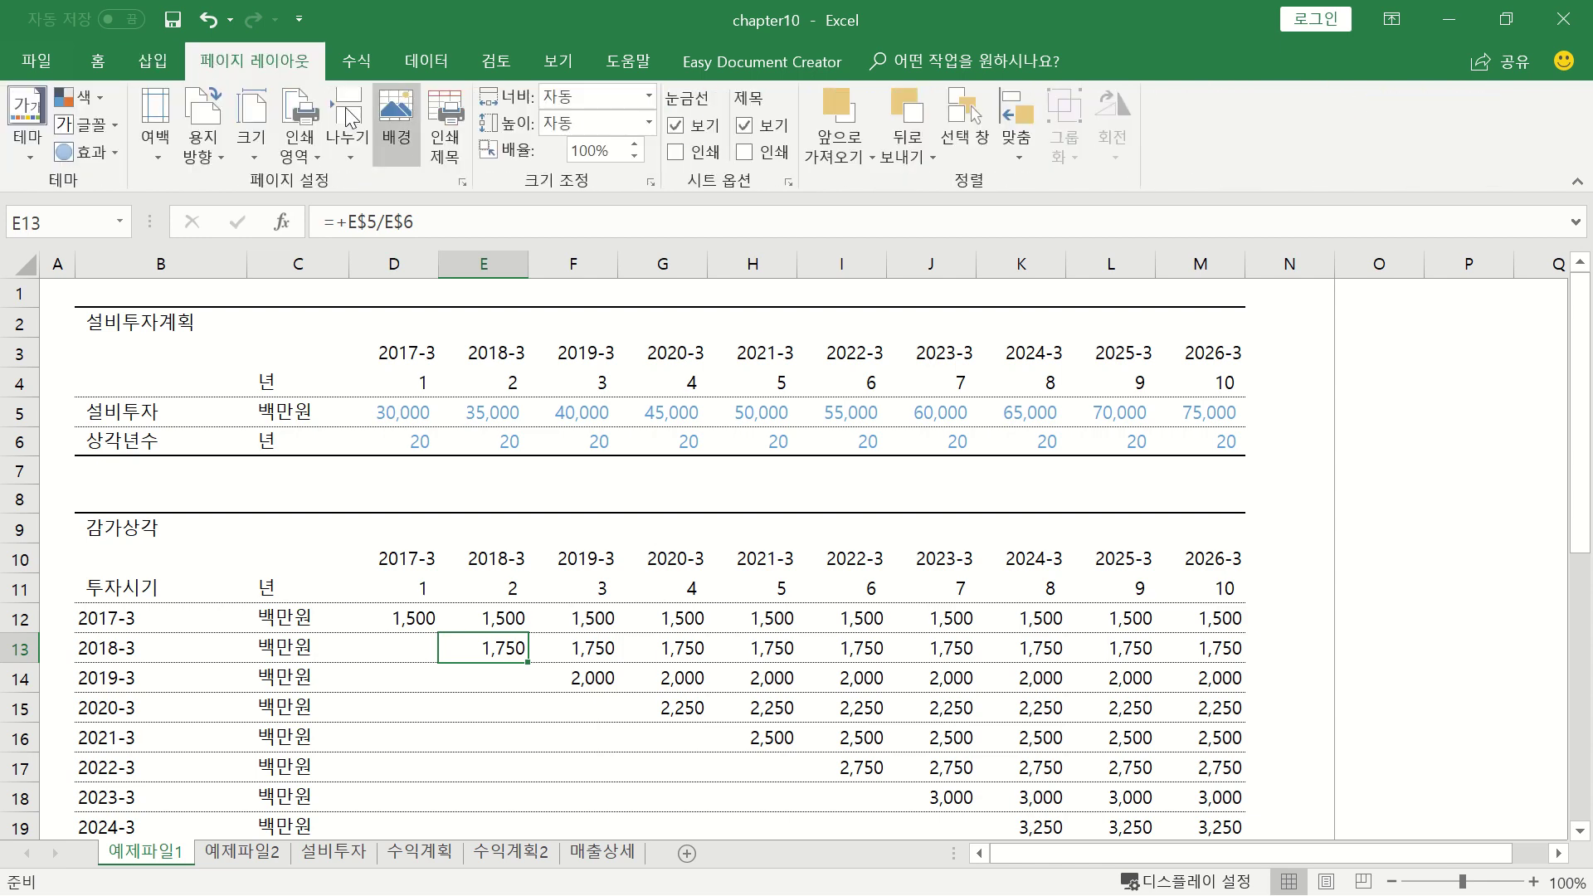
left_click(465, 183)
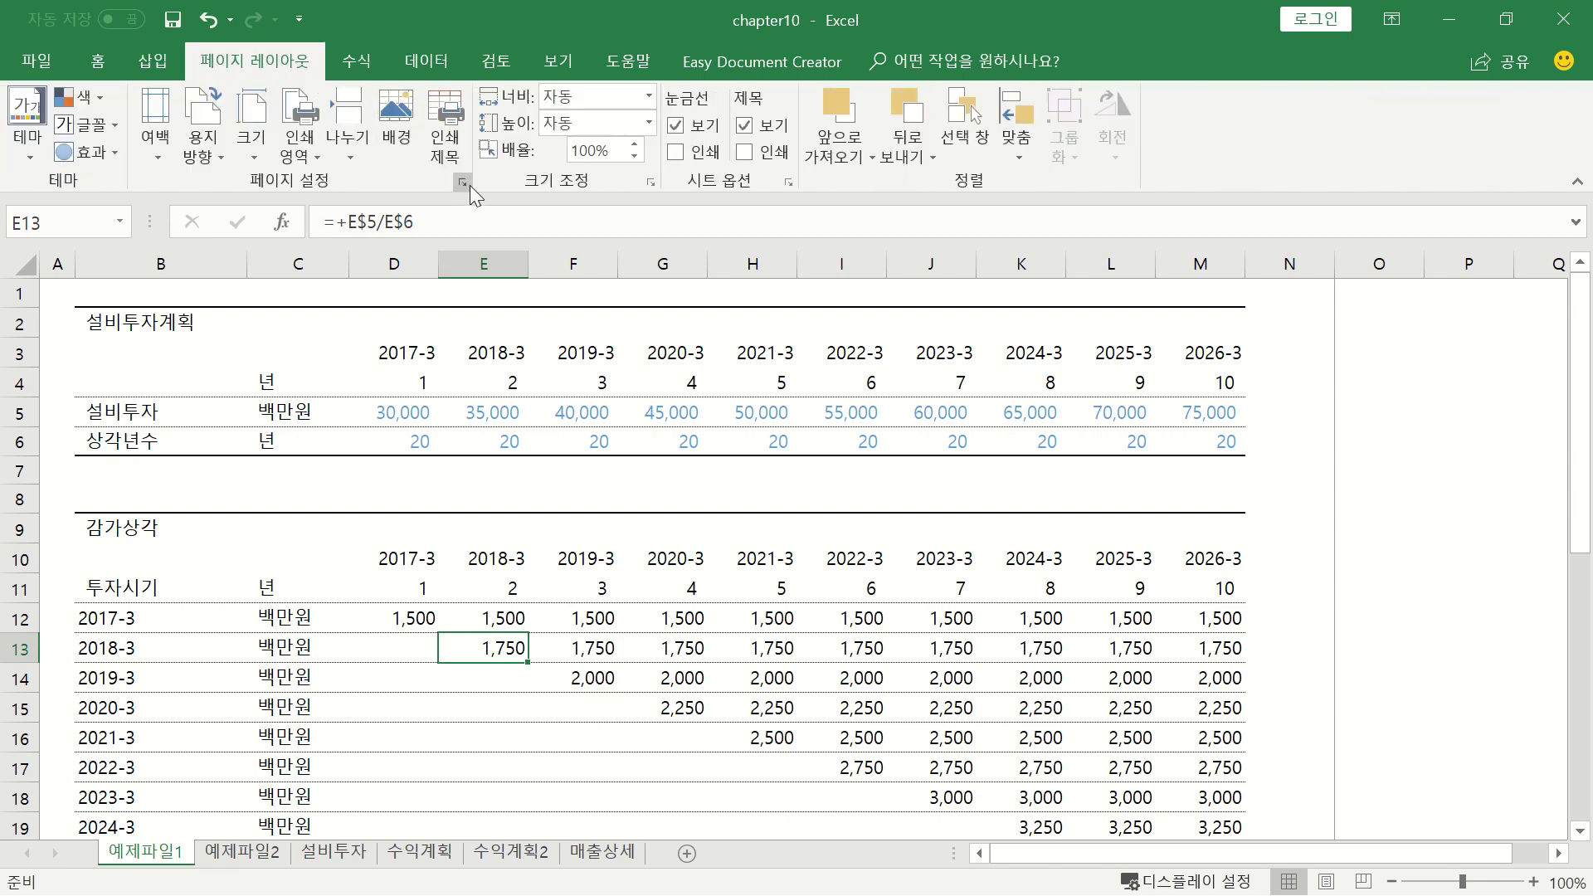
left_click(686, 217)
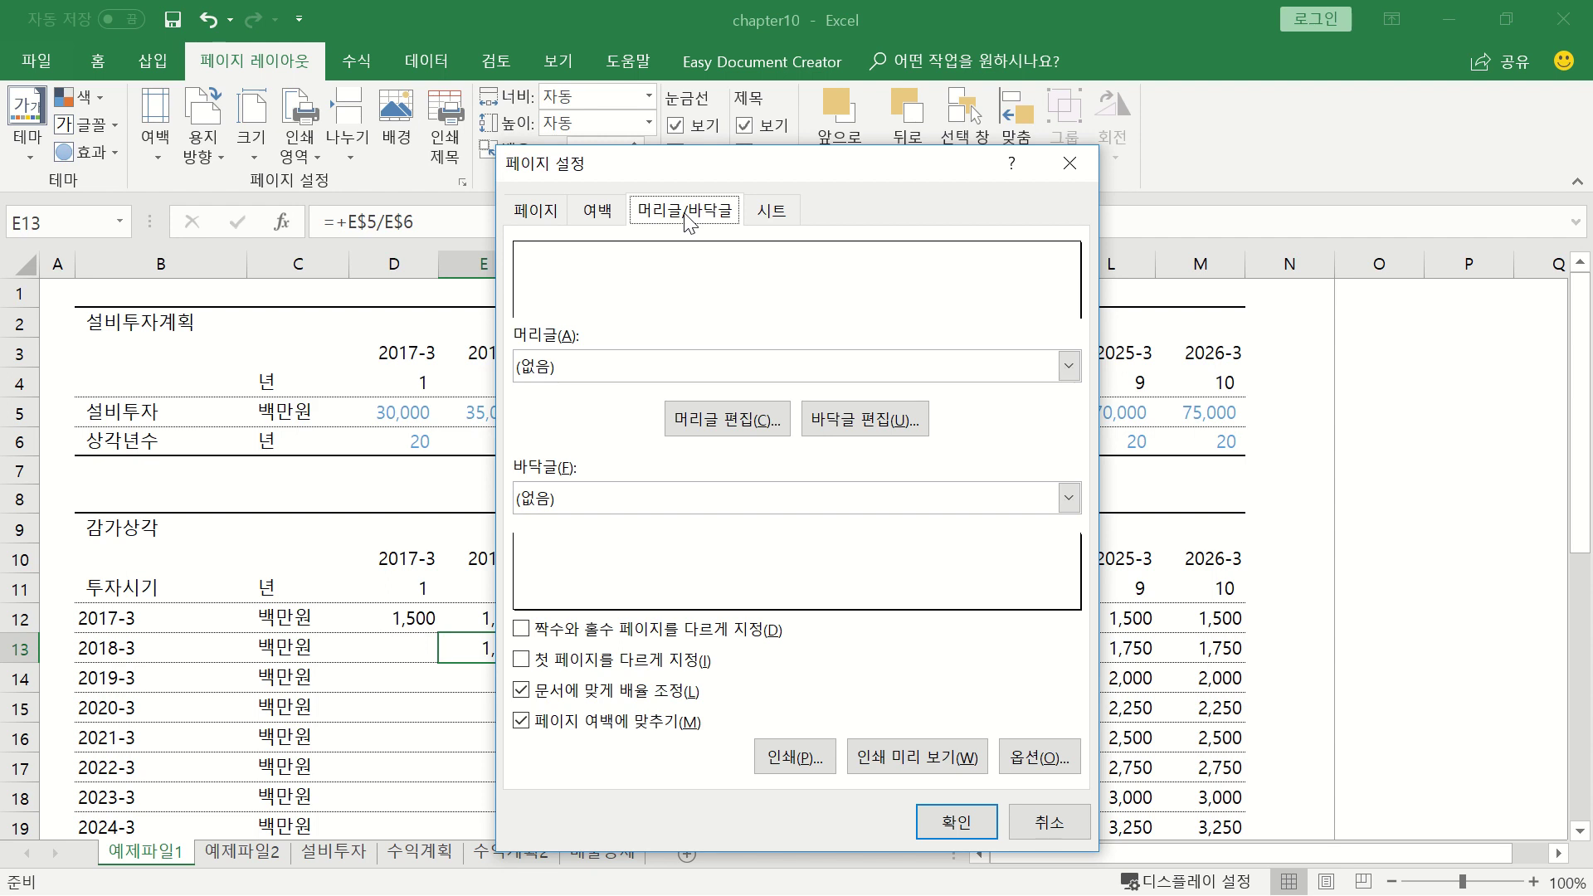
left_click(1068, 366)
left_click(603, 439)
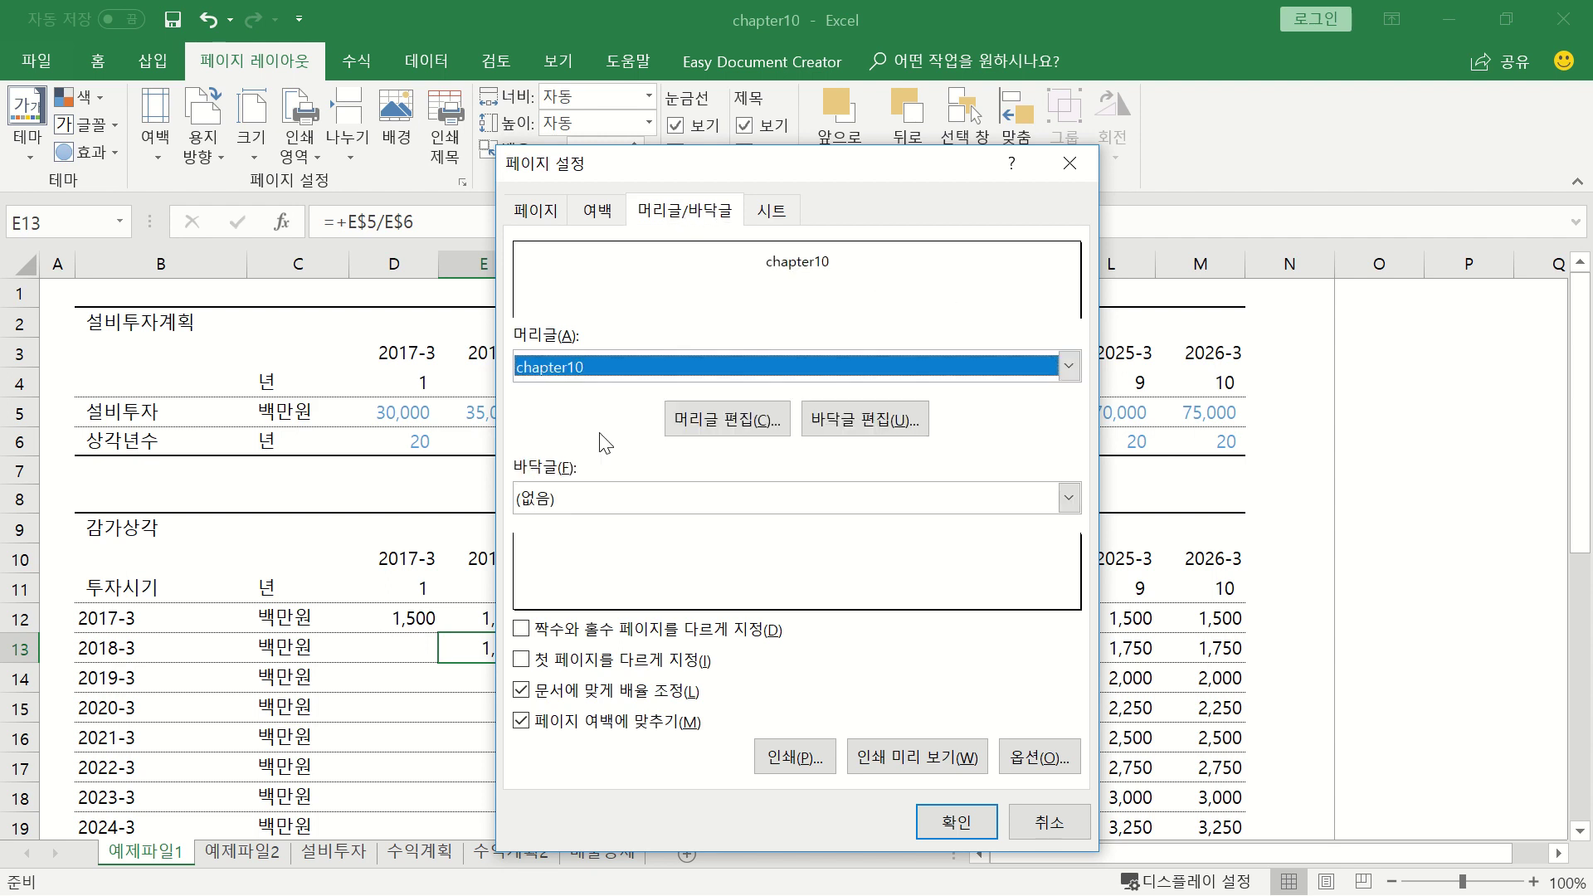
left_click(1069, 498)
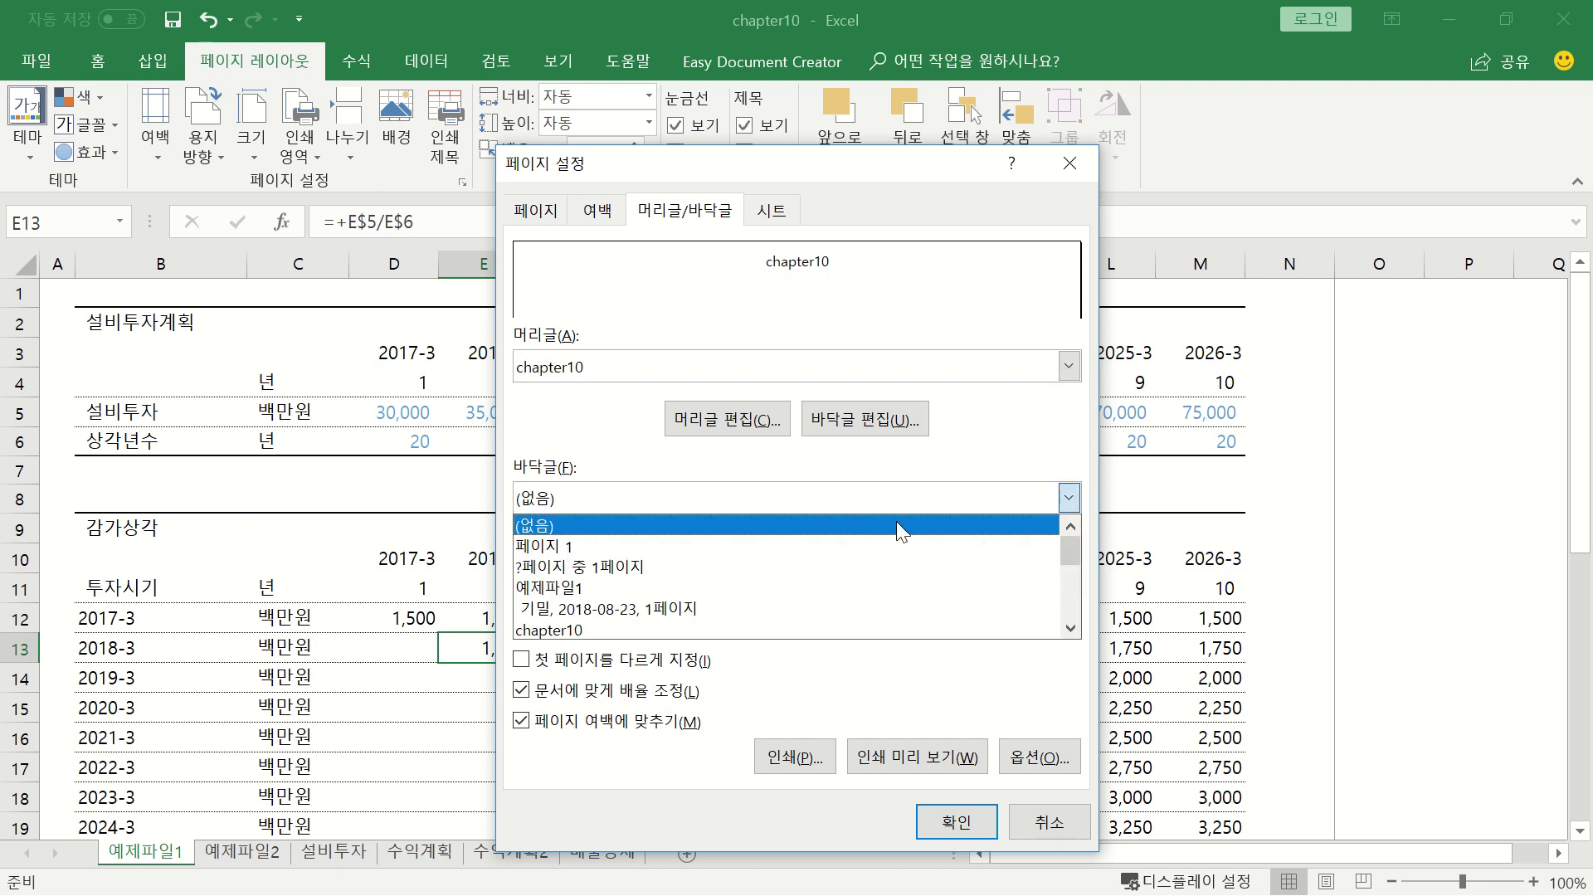
left_click(563, 554)
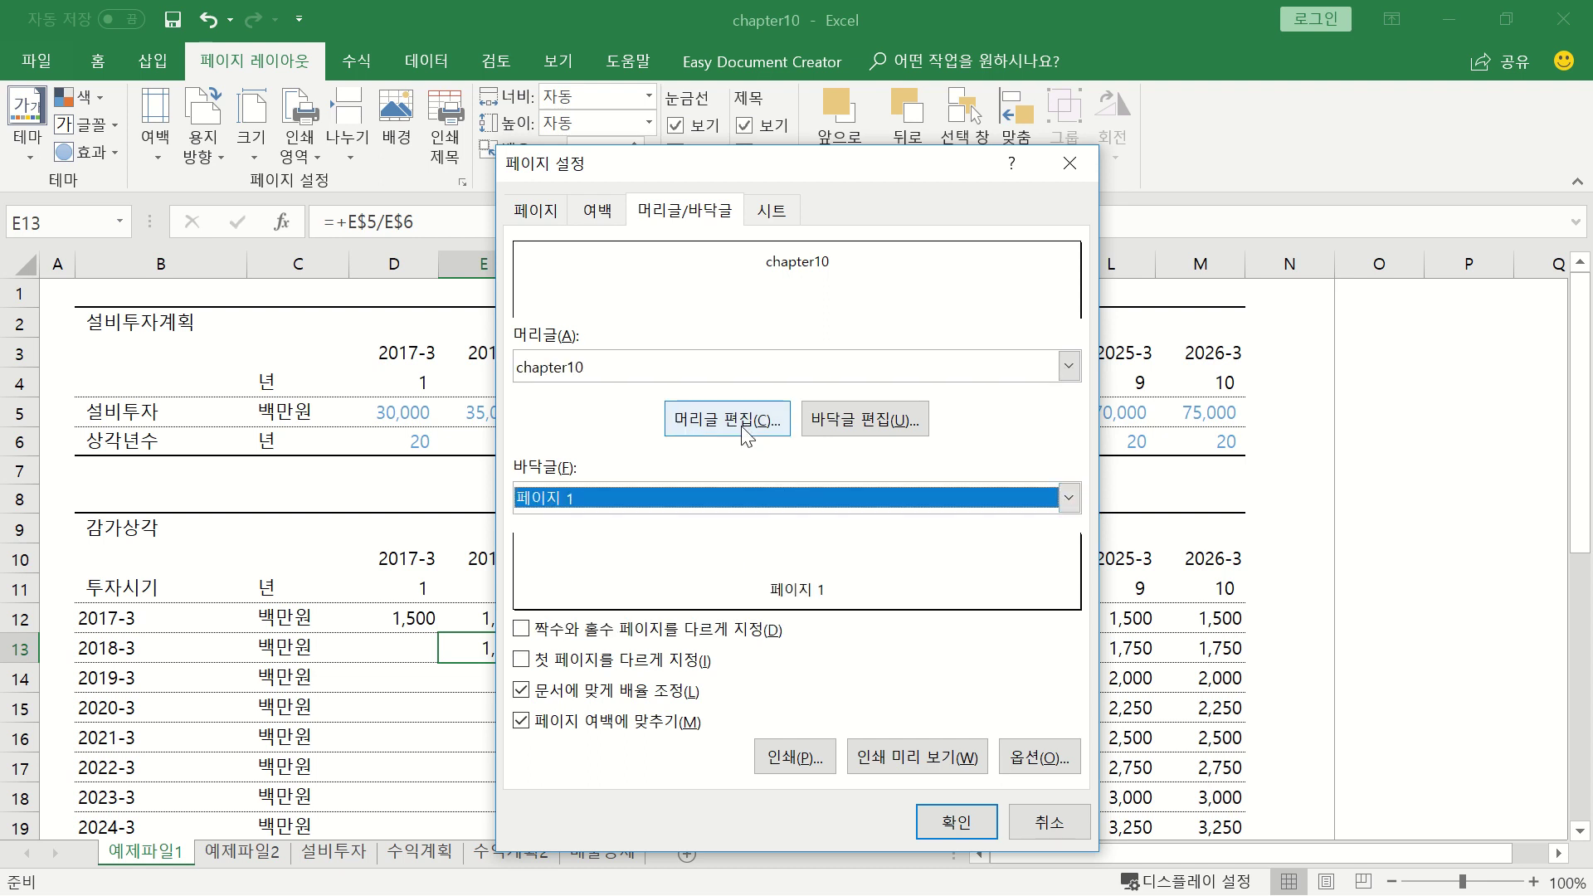
Look at the custom footer editor and its right section, and leave the page setup without applying the header and footer
left_click(864, 421)
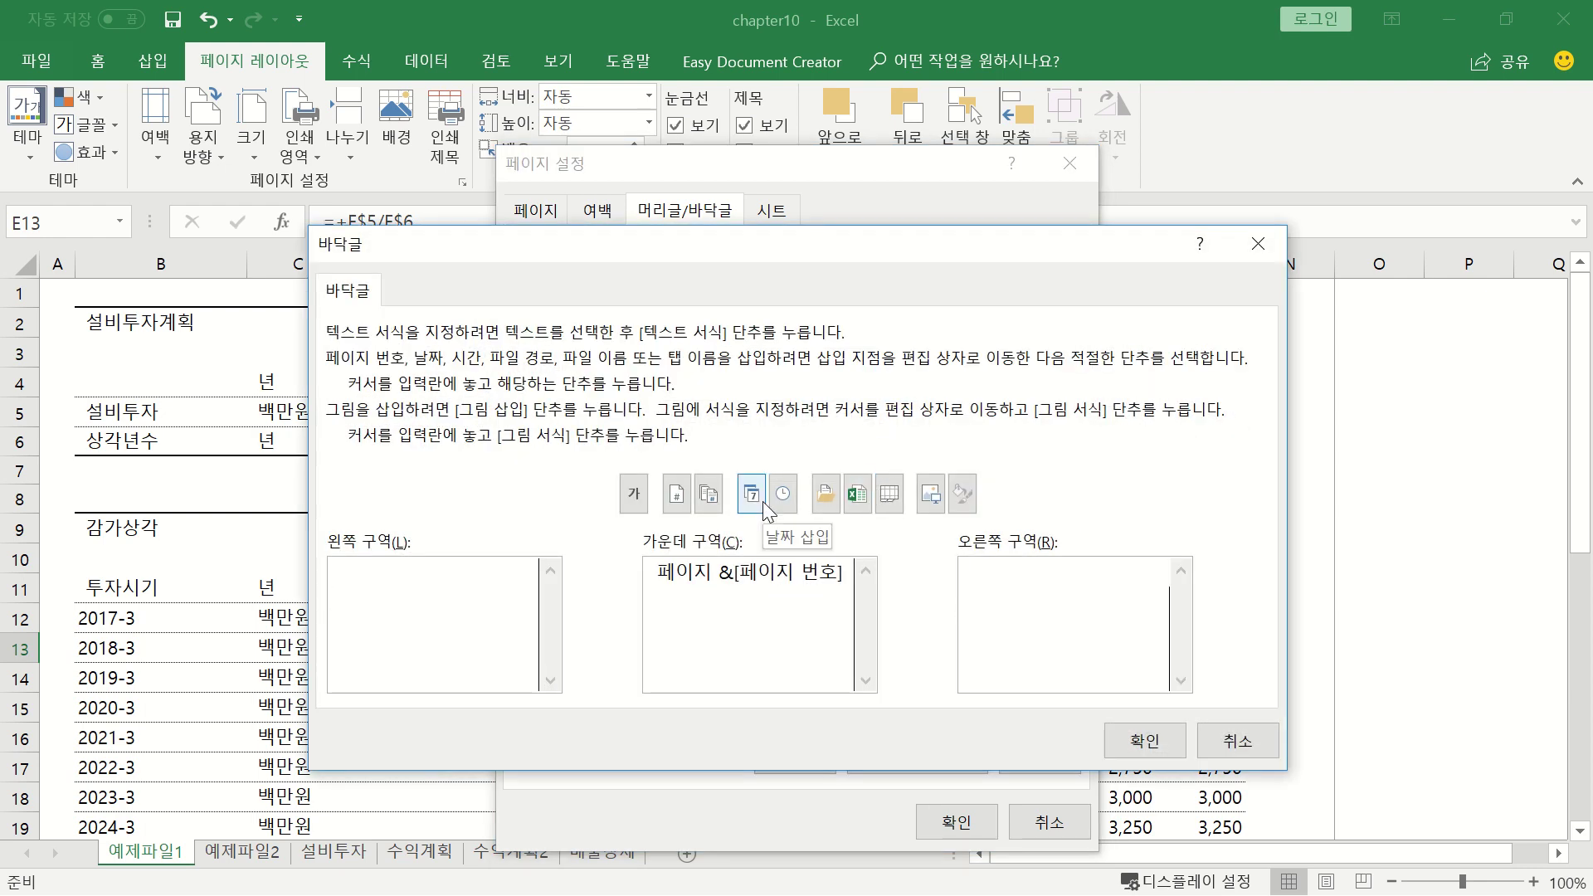
left_click(1024, 593)
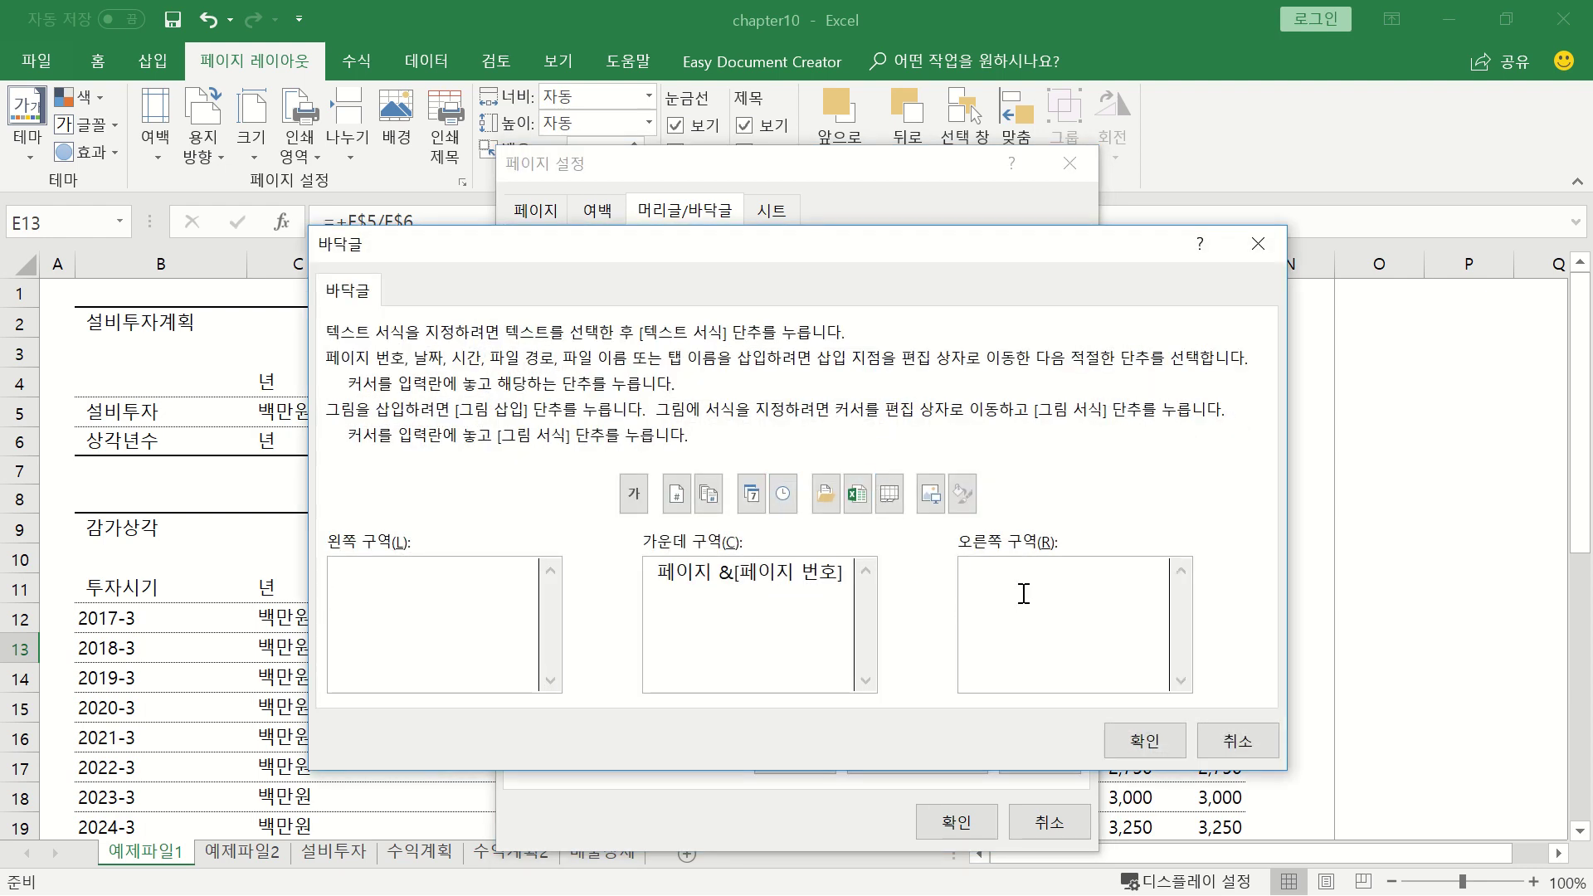
left_click(1165, 750)
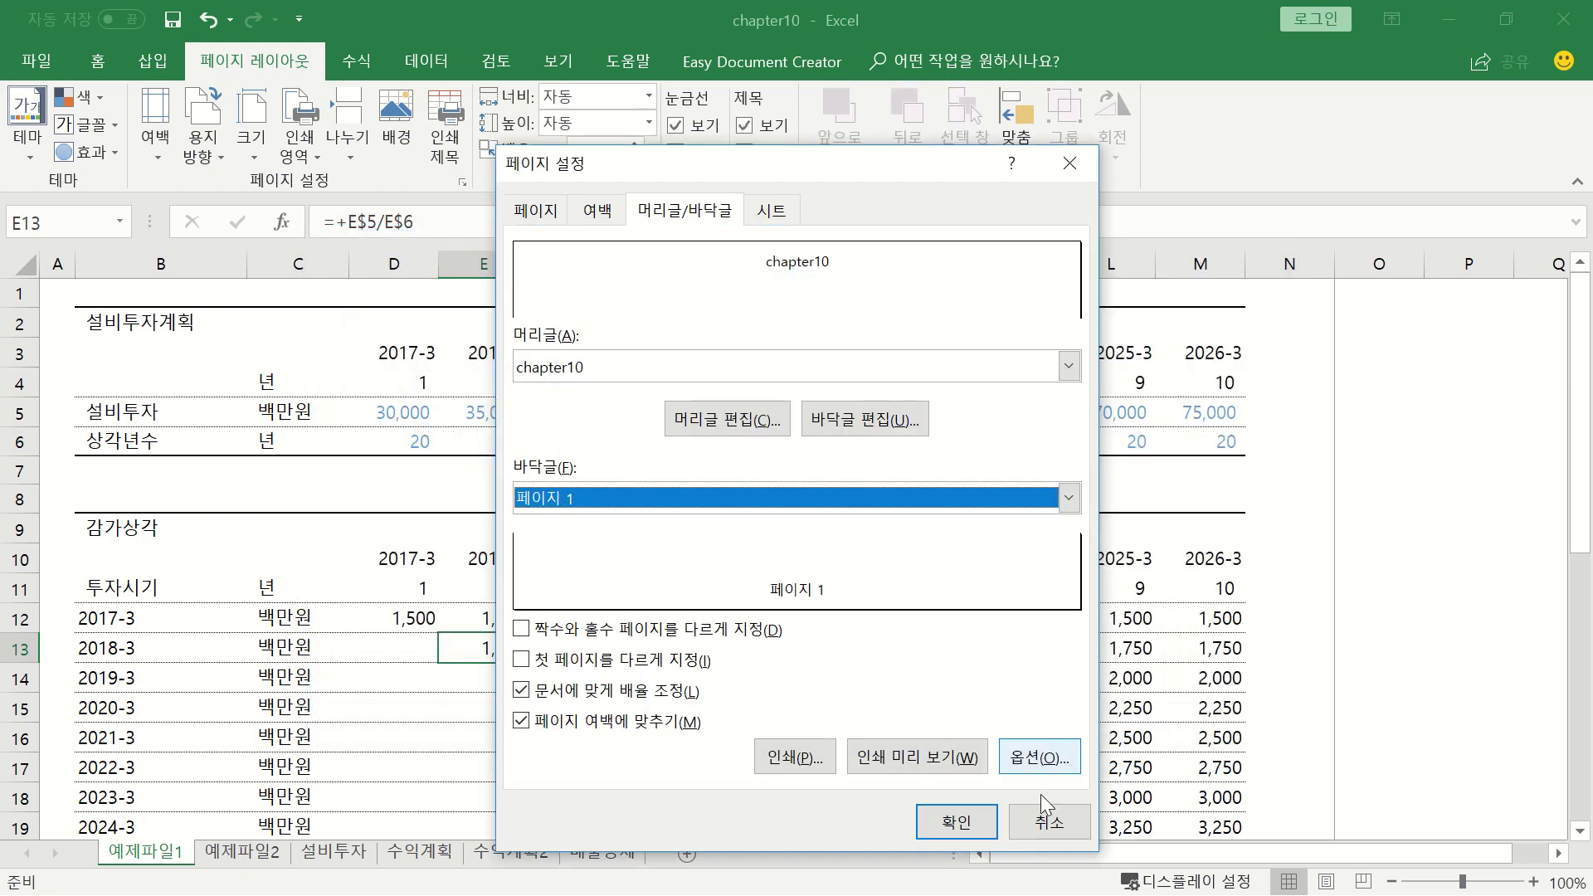
left_click(1049, 821)
left_click(1268, 583)
Set the print job to 5 copies with collated output (한 부씩 인쇄)
key("ctrl+p")
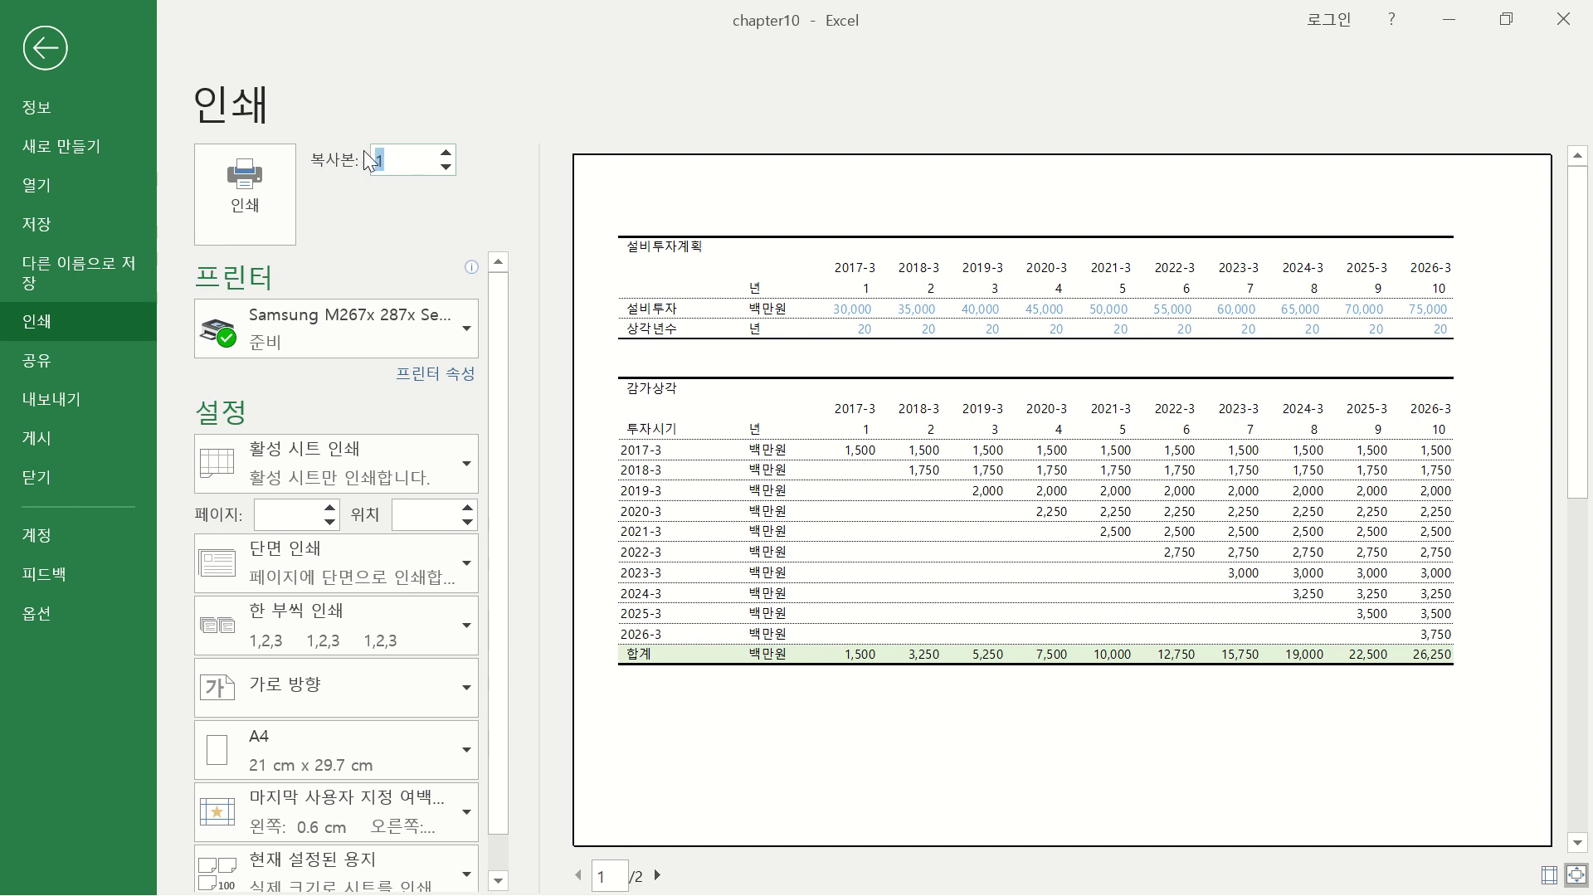
type("5")
left_click(457, 629)
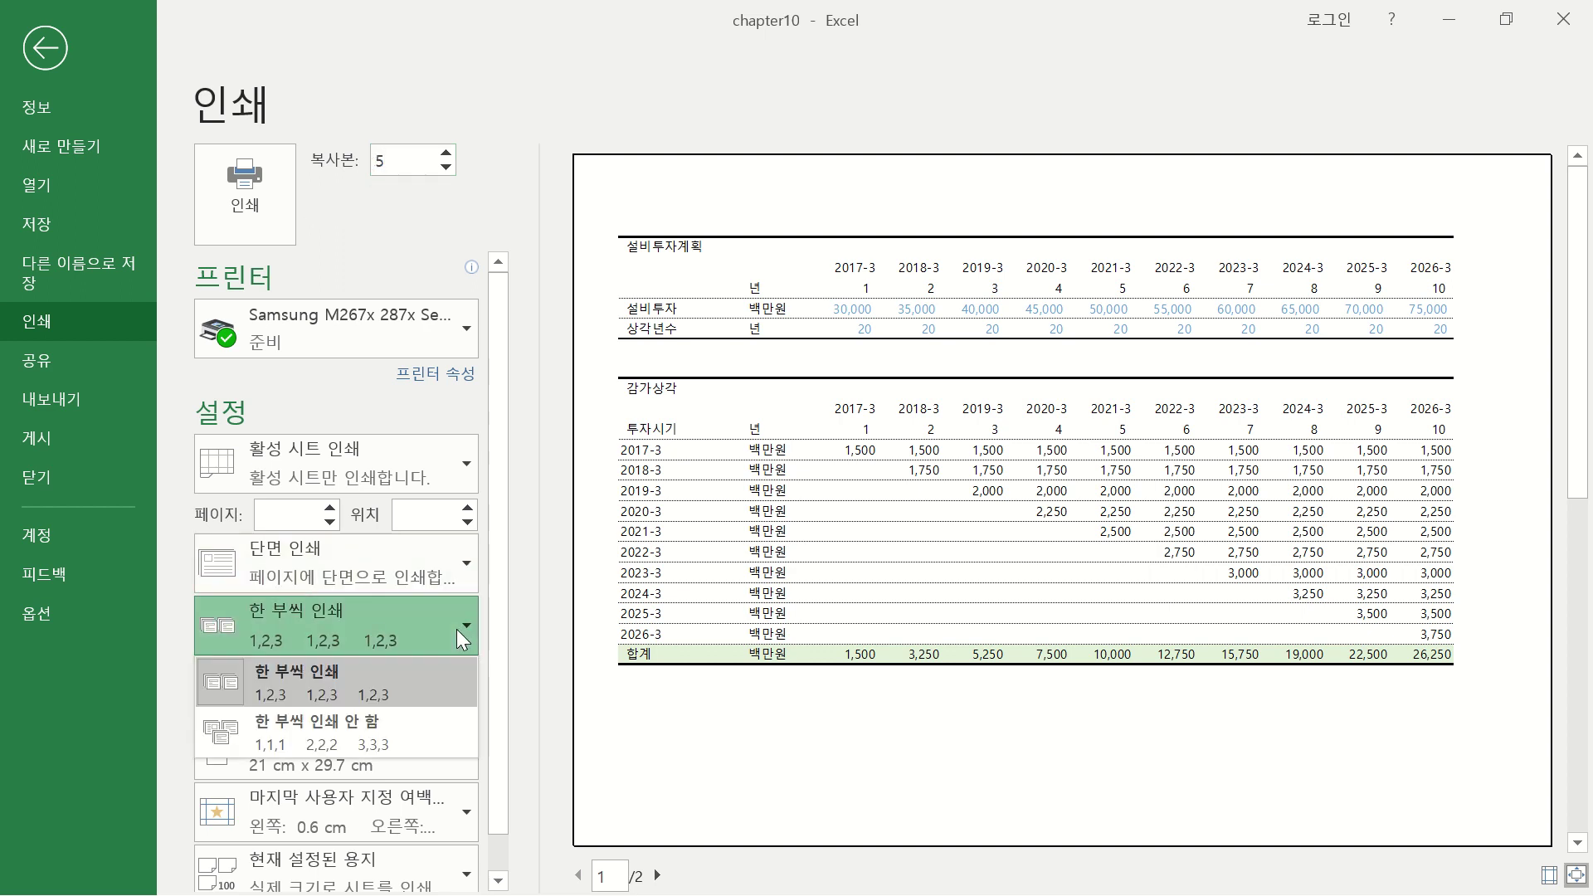
left_click(407, 670)
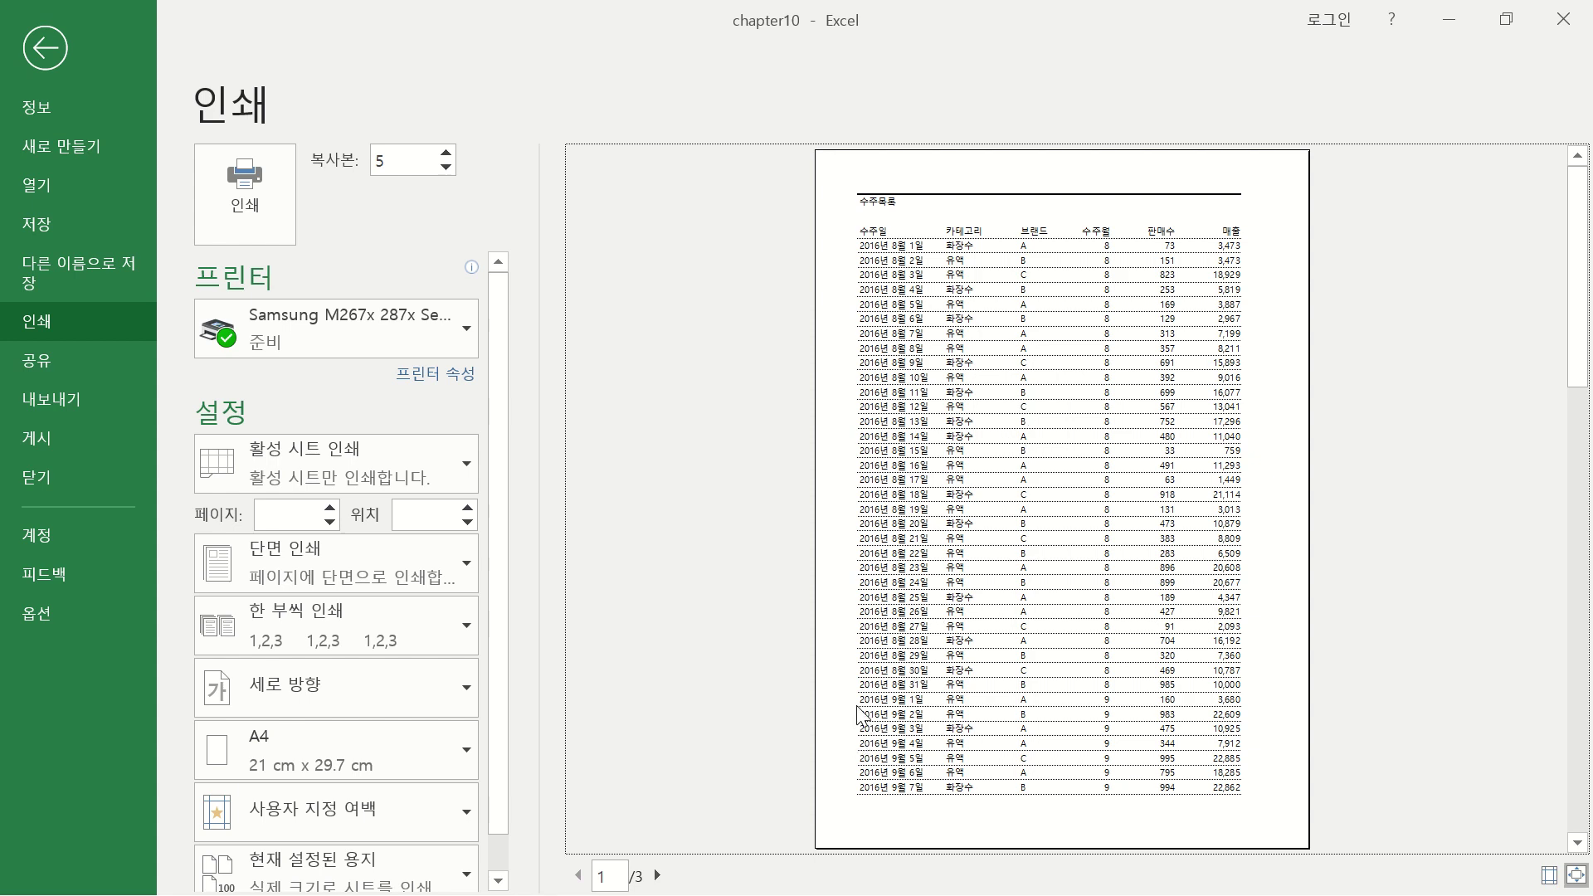
Check page 2 of the 예제파일2 print preview, and set rows 2 to 4 as the title rows repeated on every page
left_click(658, 877)
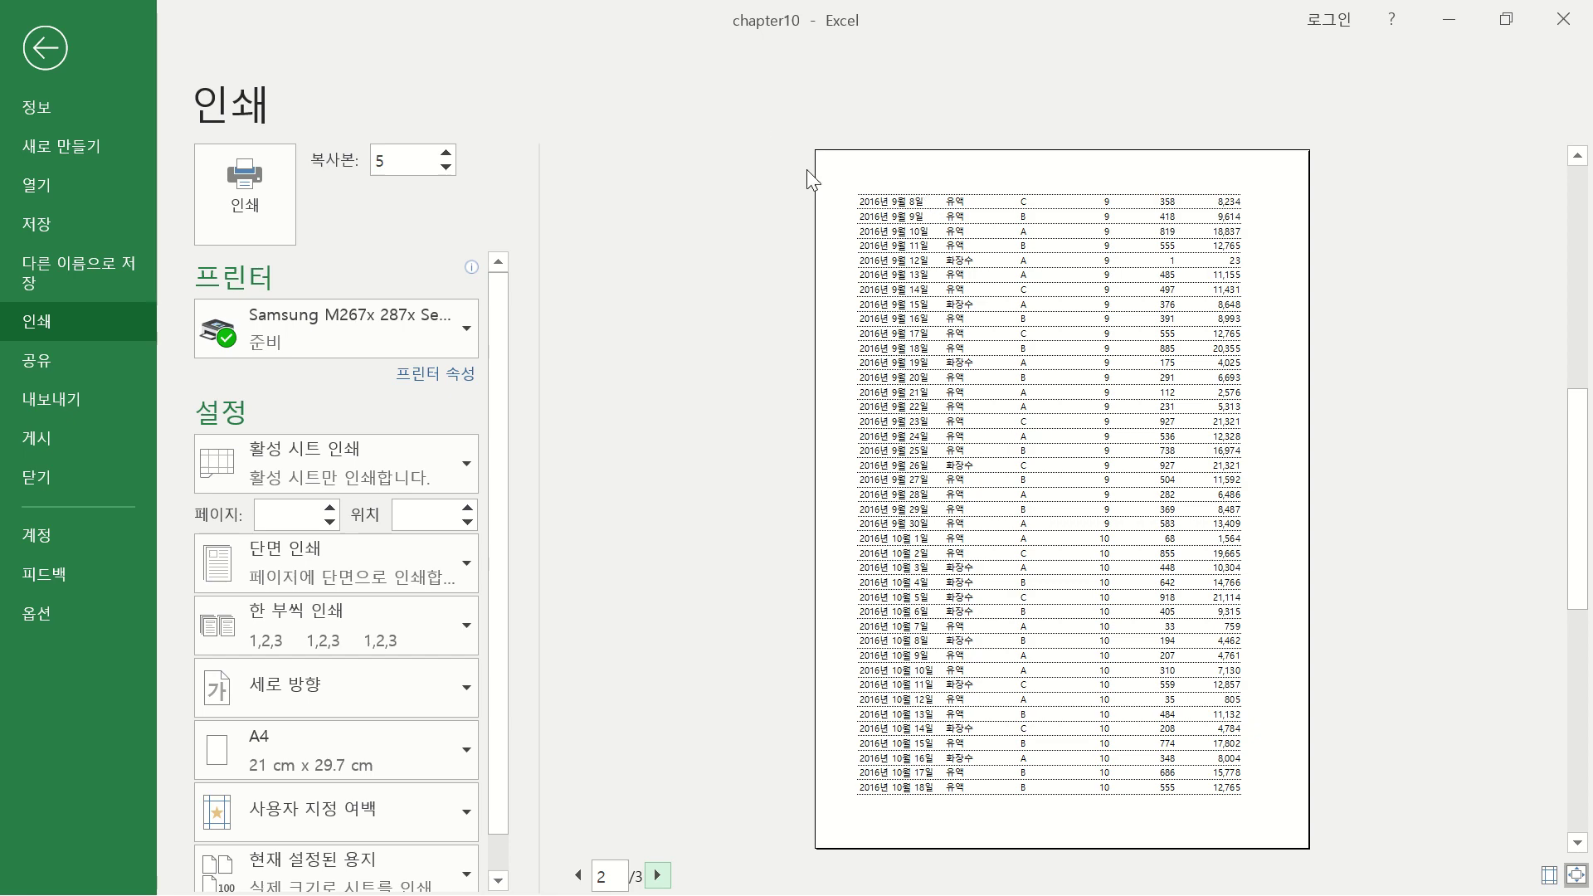
left_click(37, 50)
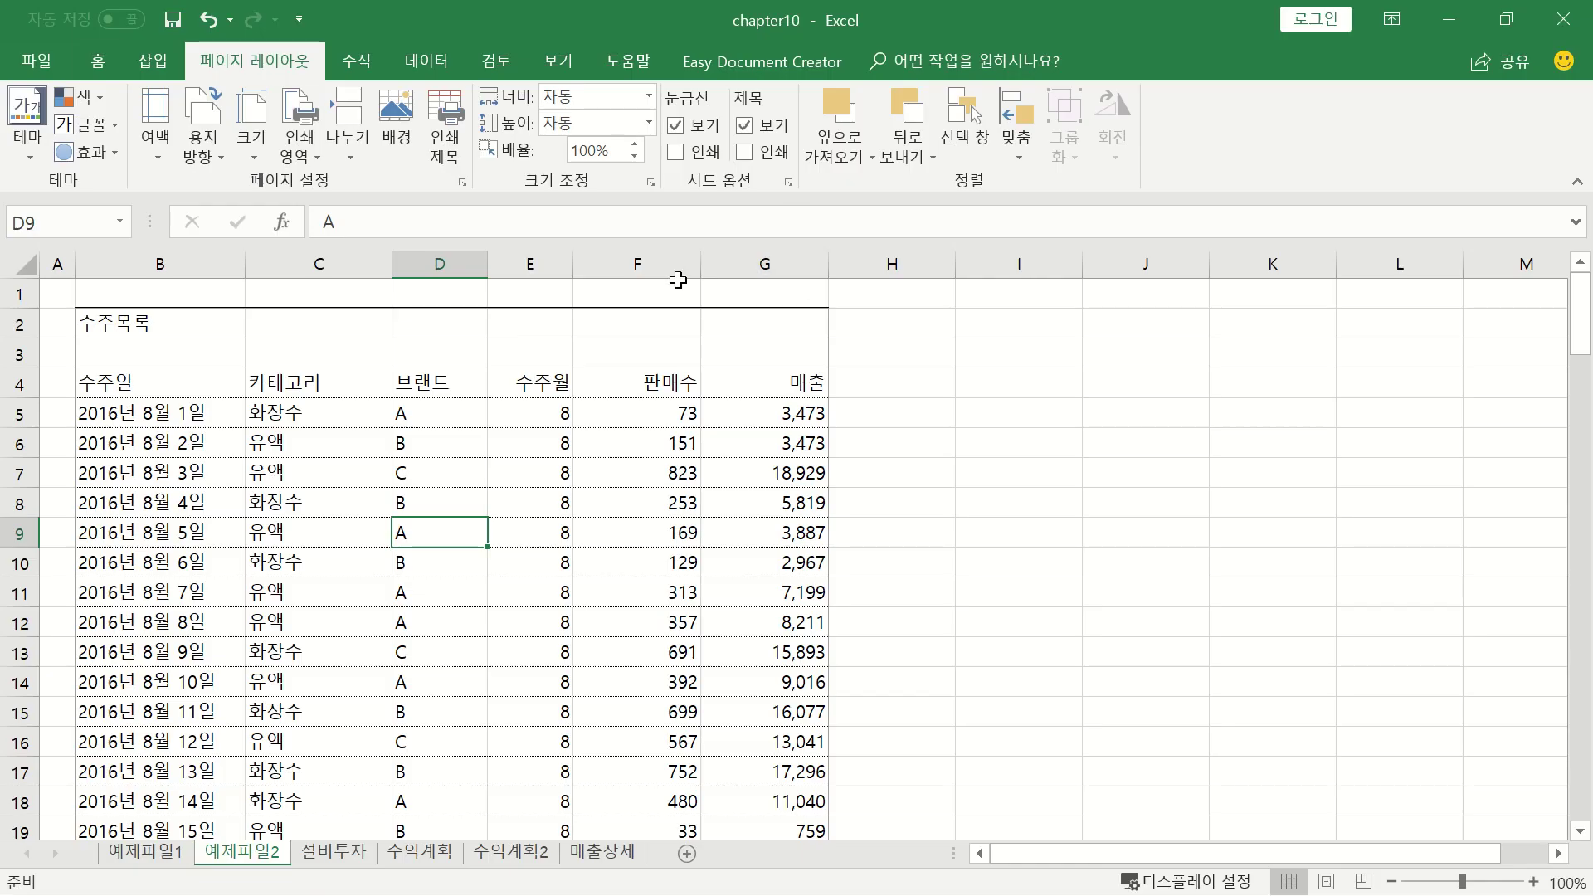
left_click(446, 148)
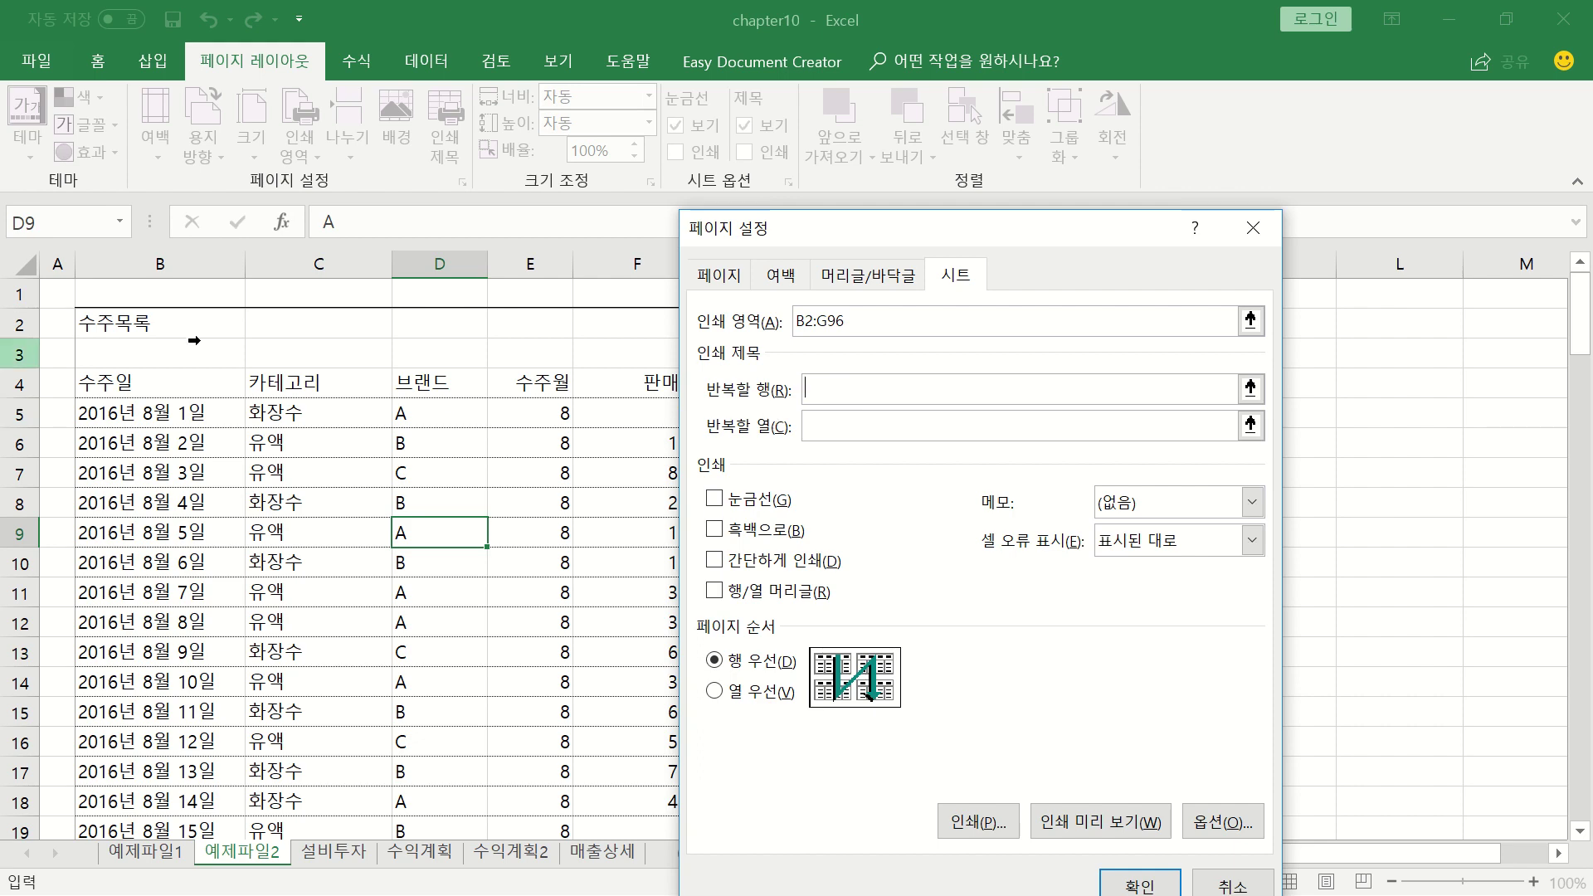
left_click_drag(105, 327, 130, 385)
left_click_drag(1032, 234, 1031, 124)
Open the enlarged print preview of 예제파일2 and check the repeated title rows through page 3
left_click(1104, 704)
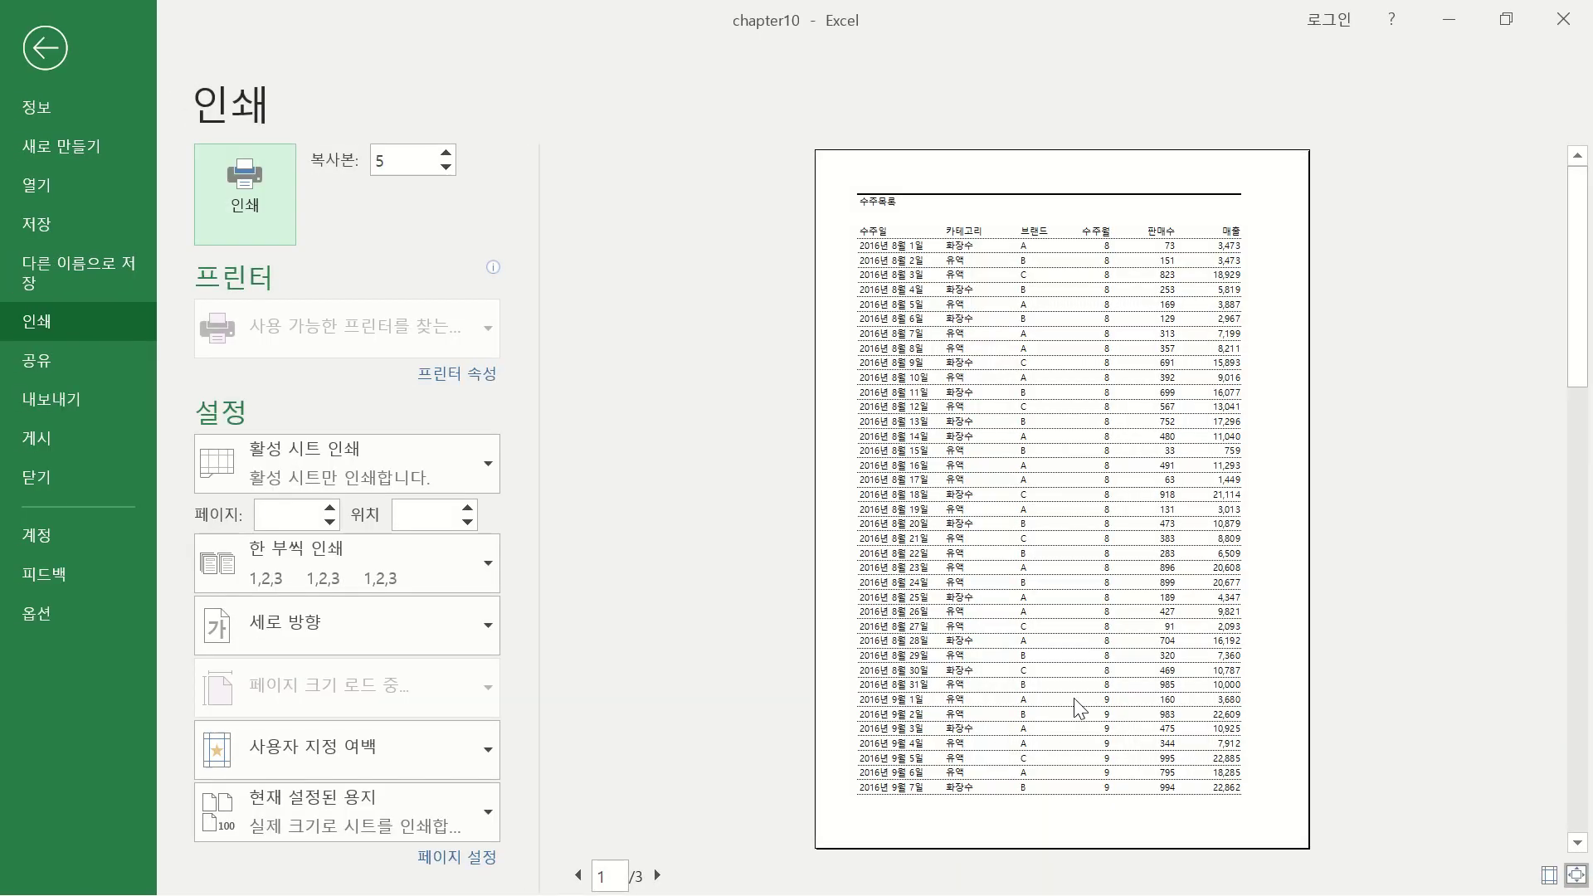
left_click(1575, 876)
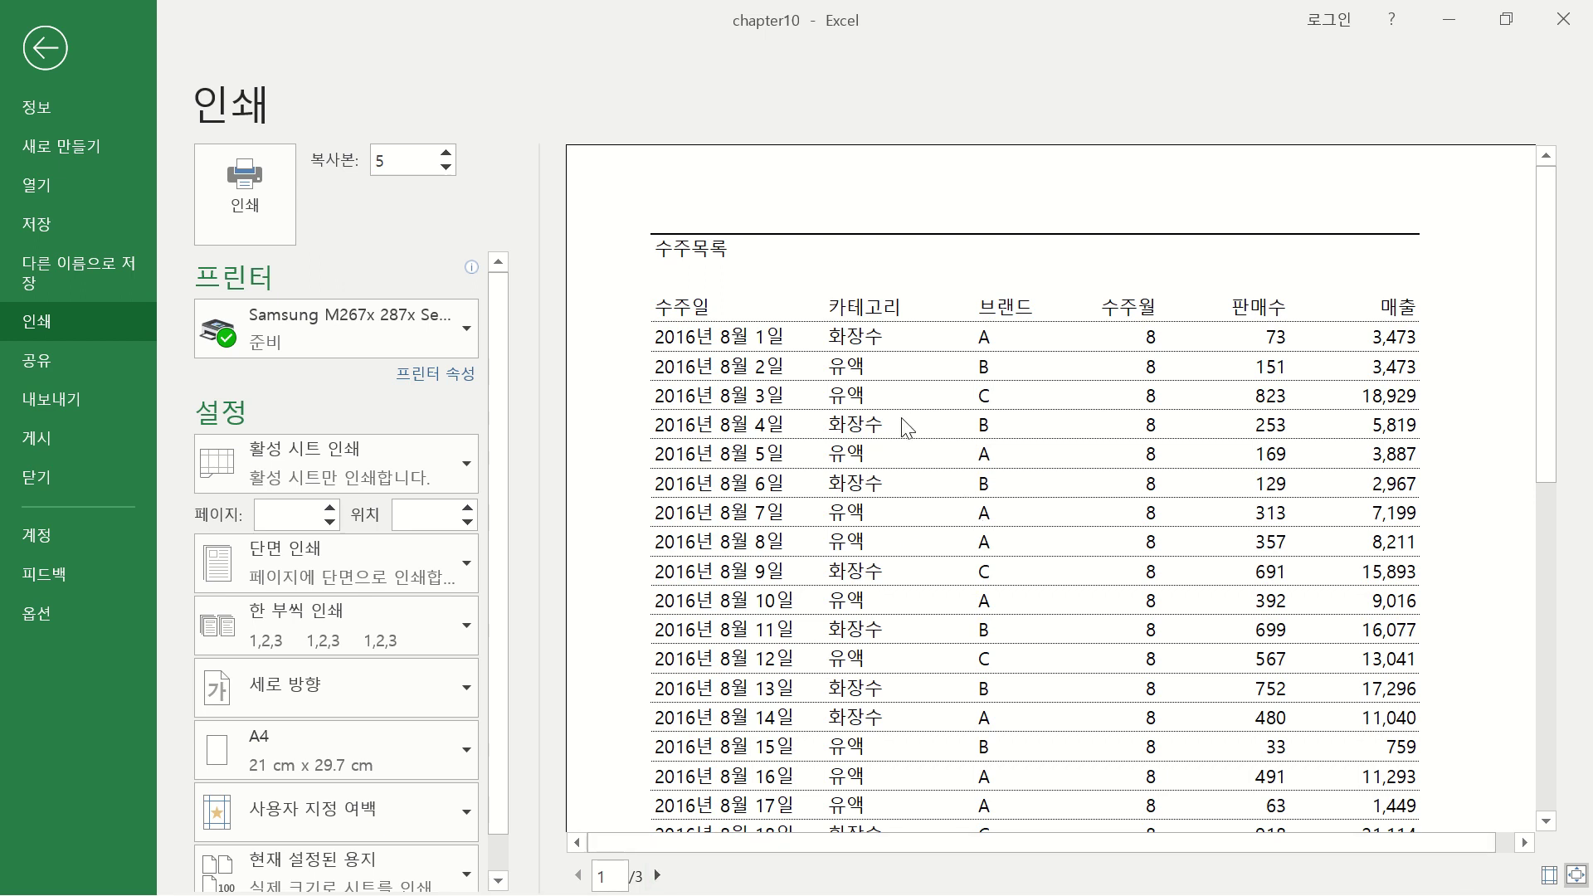
left_click(659, 875)
left_click(659, 876)
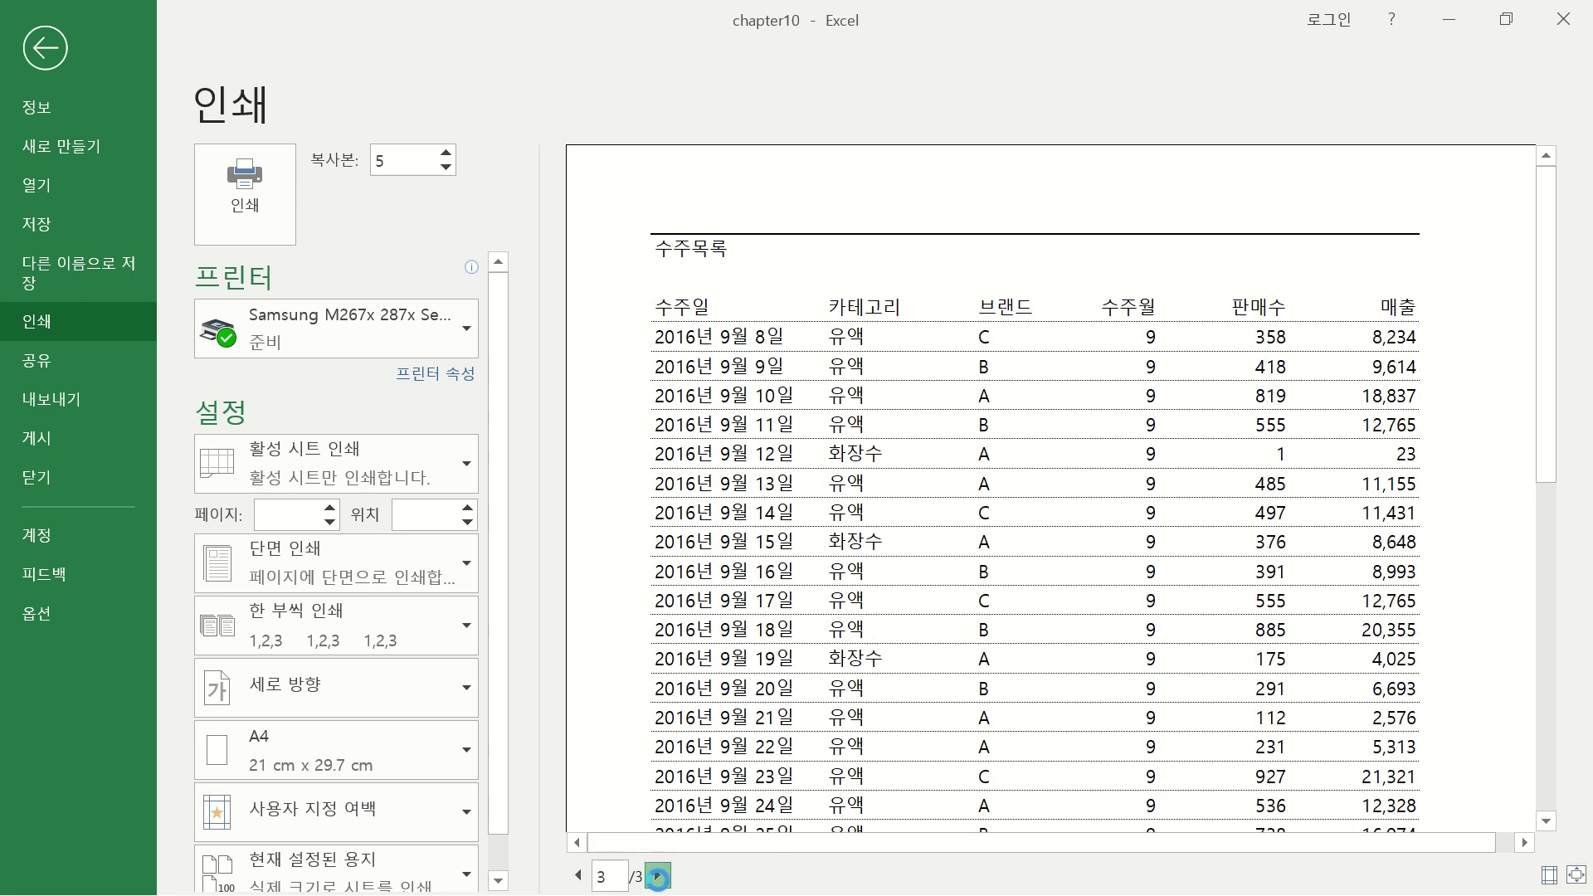